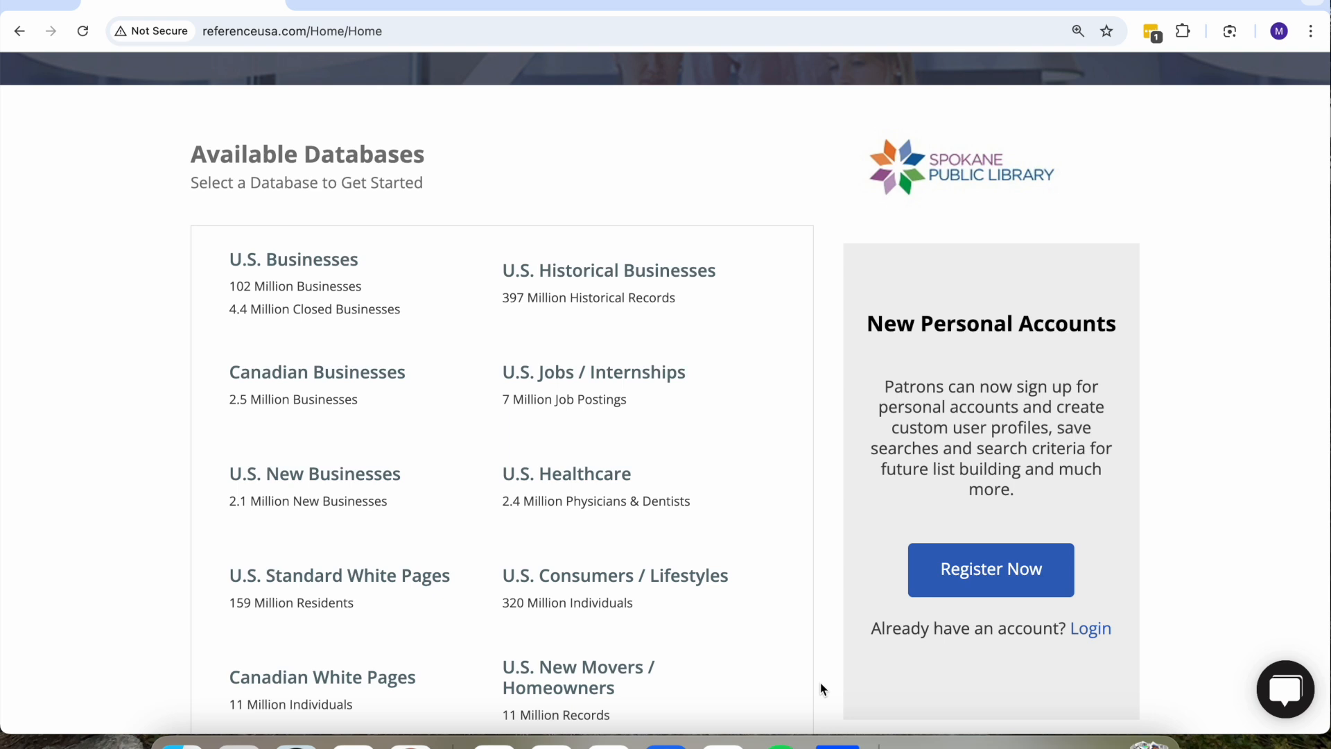
Open the U.S. Businesses database and switch to its Advanced Search.
{"action": "mouse_move", "coordinate": [685, 644]}
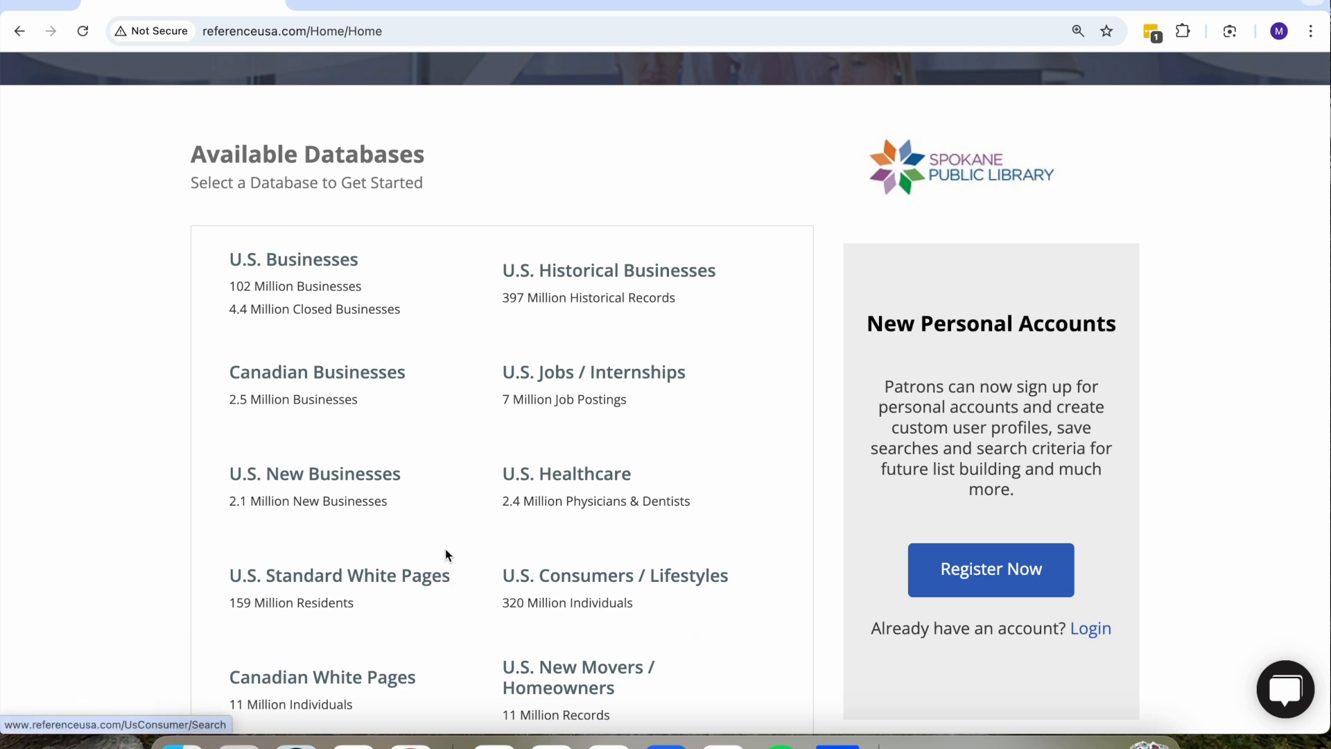
{"action": "mouse_move", "coordinate": [440, 514]}
{"action": "scroll", "coordinate": [439, 514], "scroll_direction": "down", "scroll_amount": 1}
{"action": "scroll", "coordinate": [439, 513], "scroll_direction": "up", "scroll_amount": 2}
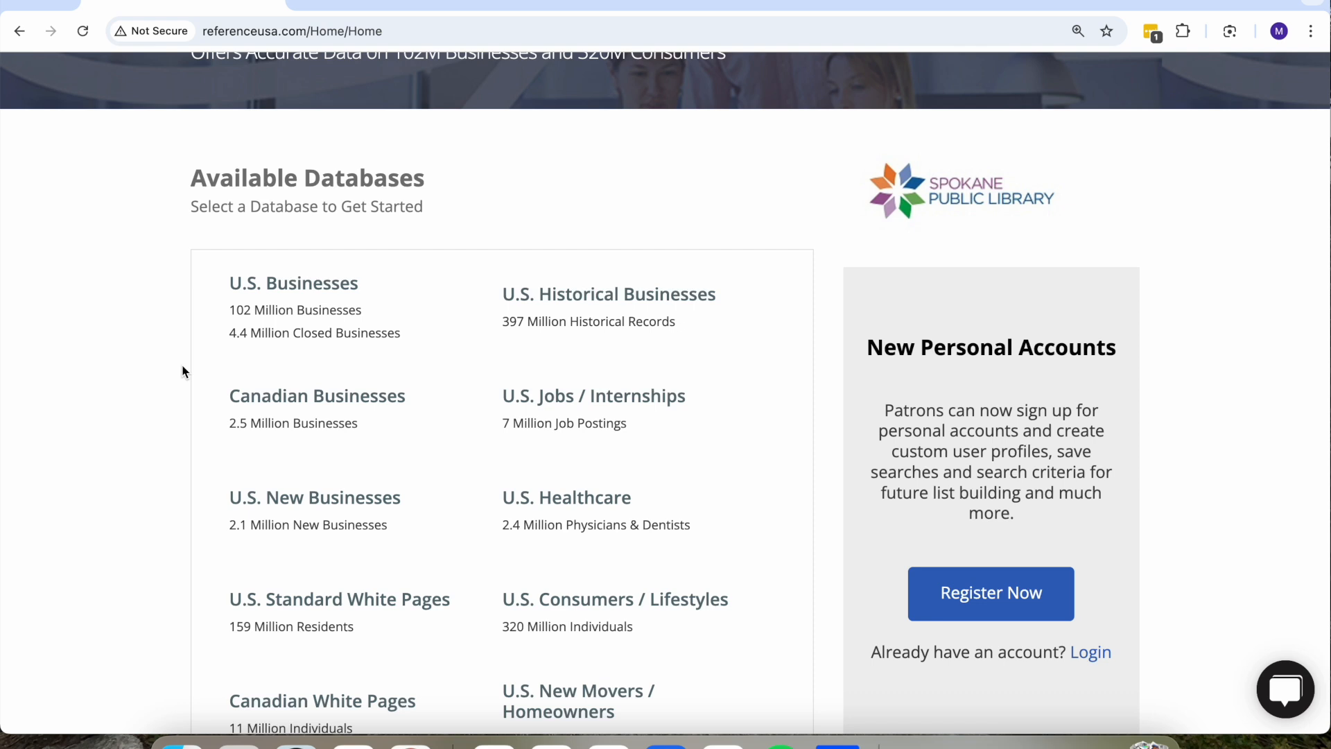
{"action": "mouse_move", "coordinate": [289, 291]}
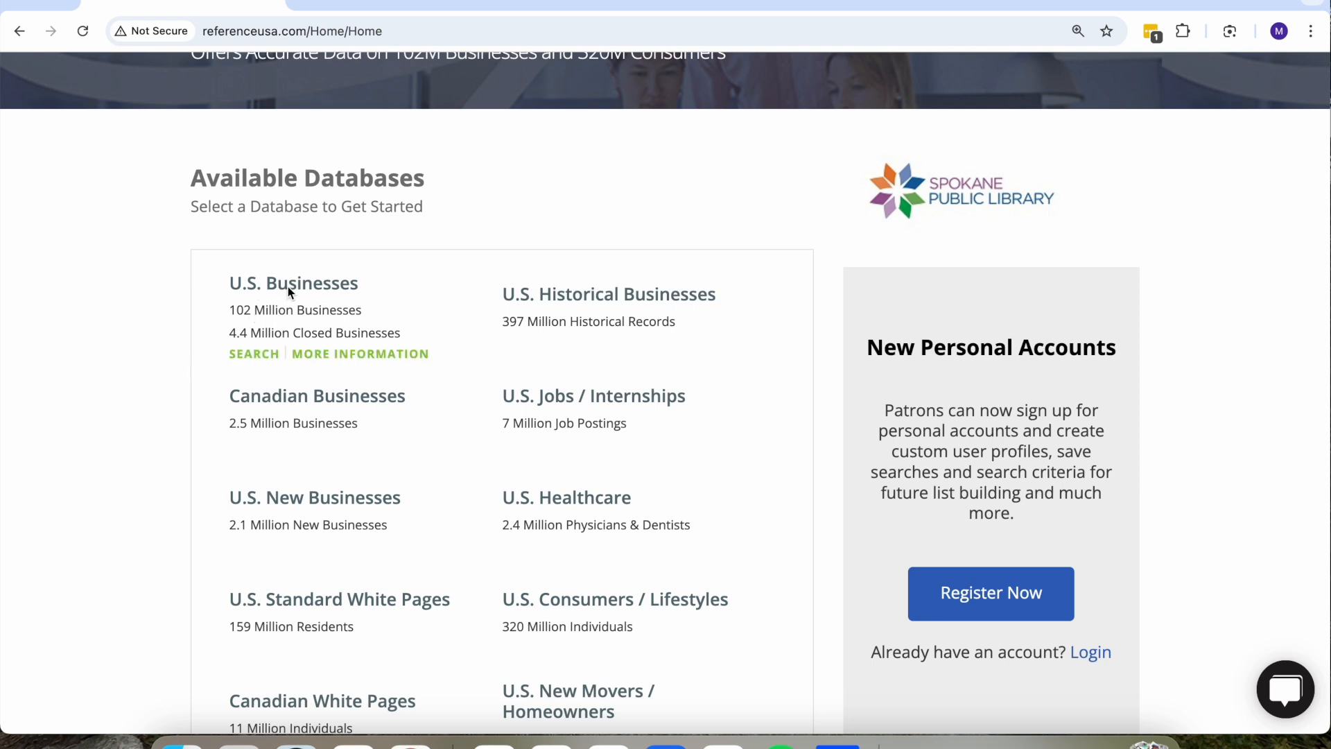
{"action": "left_click", "coordinate": [289, 288]}
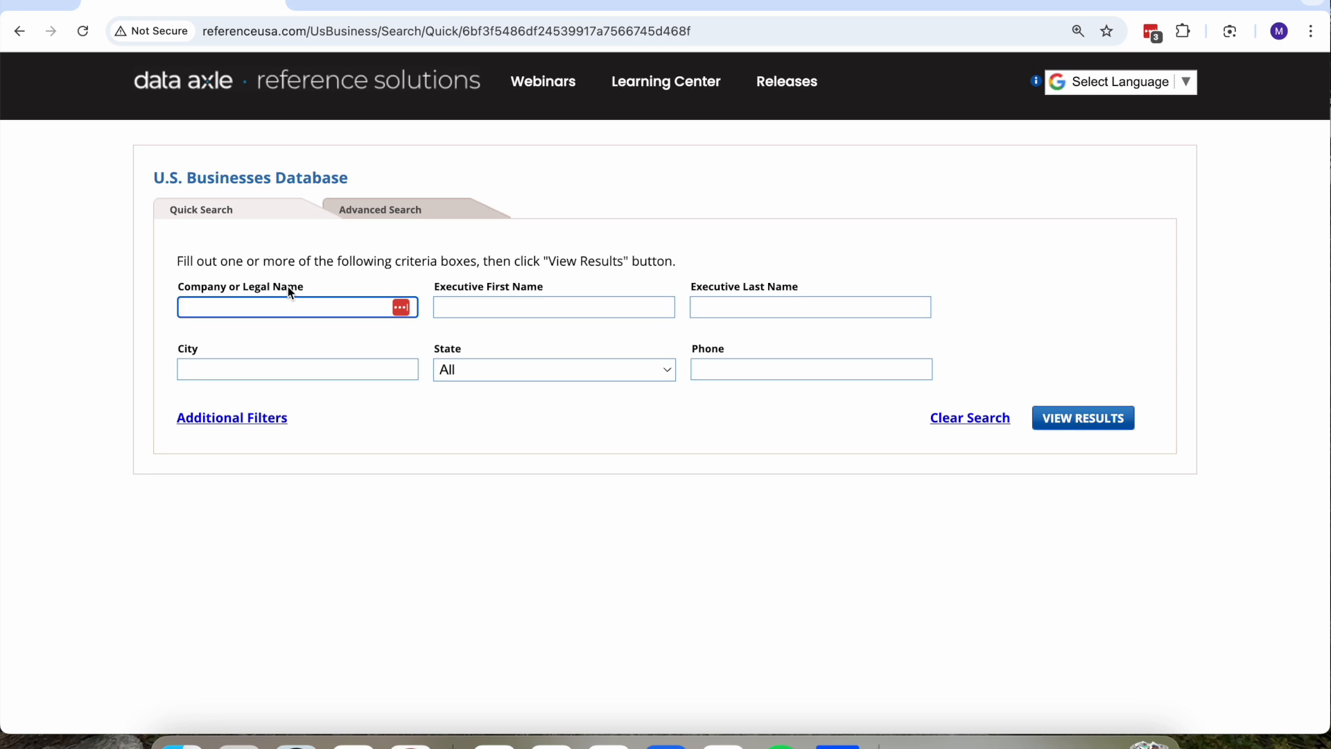
{"action": "left_click", "coordinate": [382, 212]}
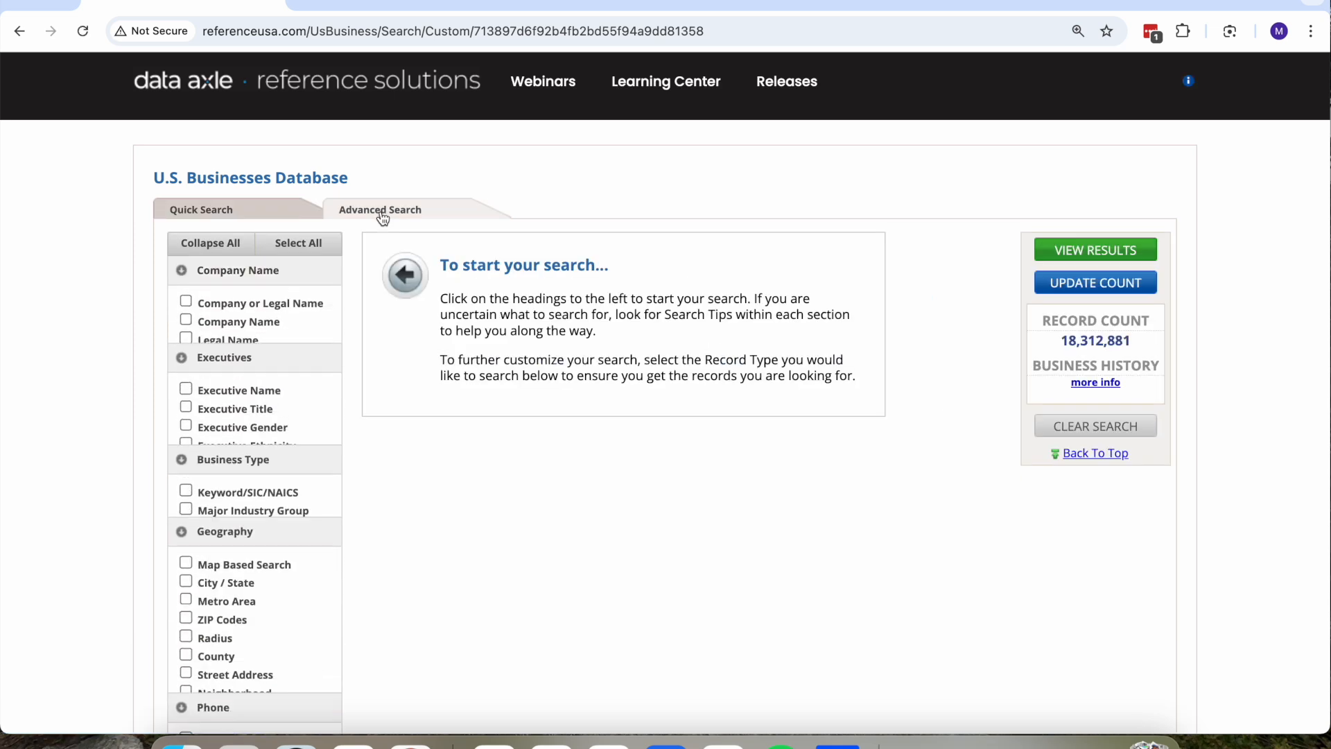
Add a County criterion under Geography and select Spokane, WA from Washington's counties, filtering the choices by "sp".
{"action": "scroll", "coordinate": [288, 338], "scroll_direction": "down", "scroll_amount": 2}
{"action": "scroll", "coordinate": [287, 337], "scroll_direction": "down", "scroll_amount": 5}
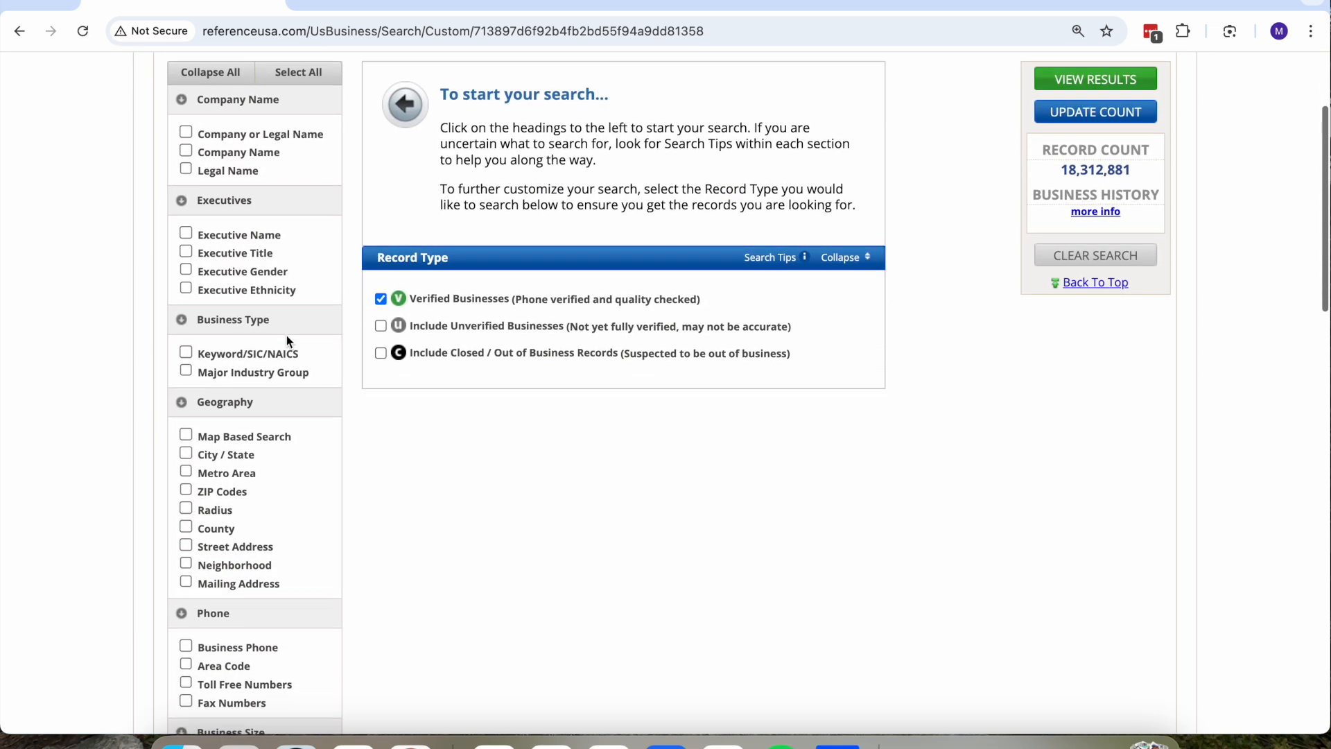
{"action": "scroll", "coordinate": [284, 340], "scroll_direction": "down", "scroll_amount": 3}
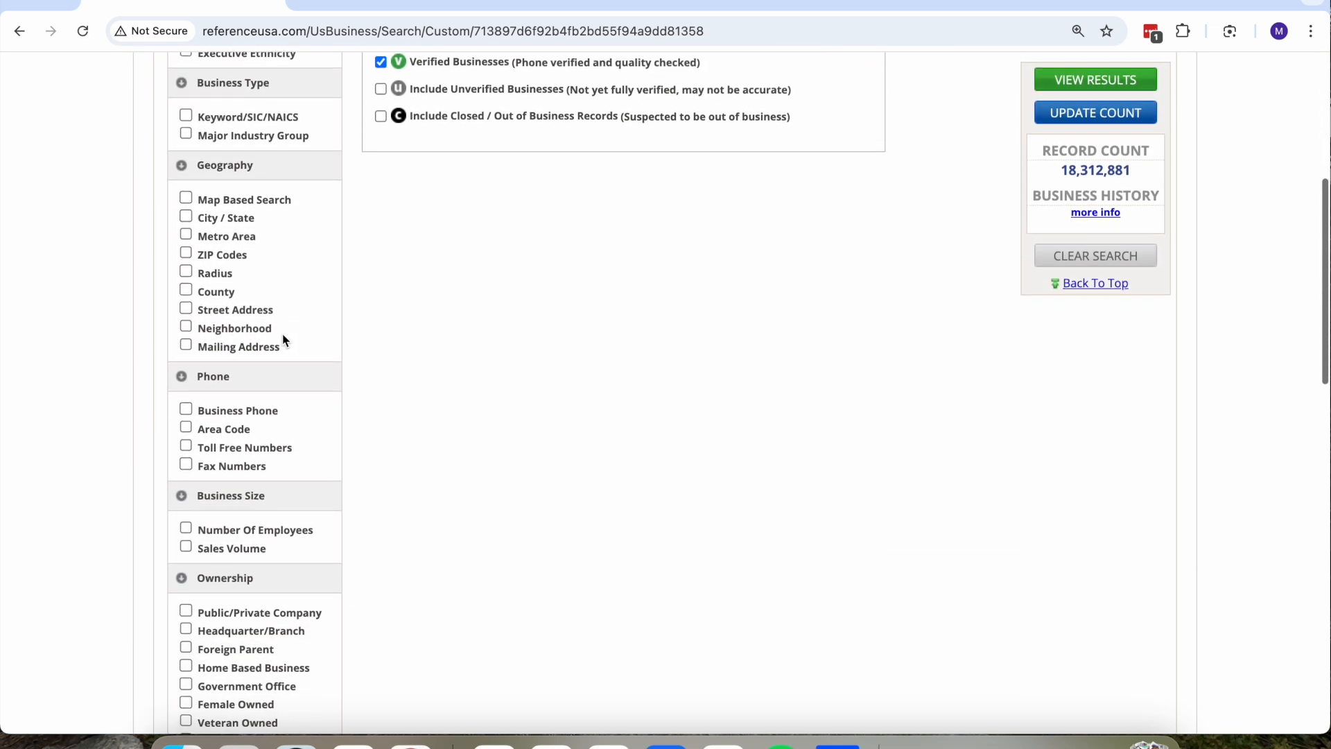
{"action": "scroll", "coordinate": [284, 340], "scroll_direction": "up", "scroll_amount": 2}
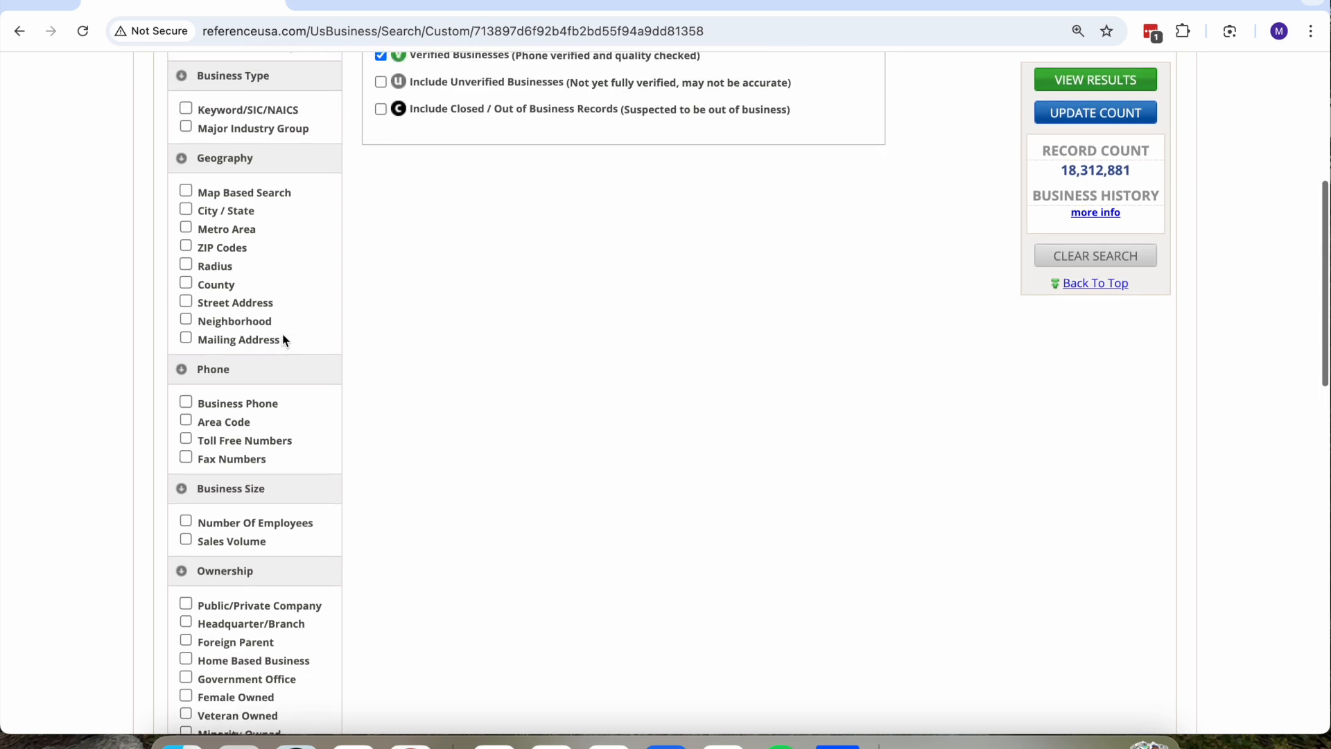
{"action": "scroll", "coordinate": [282, 339], "scroll_direction": "up", "scroll_amount": 3}
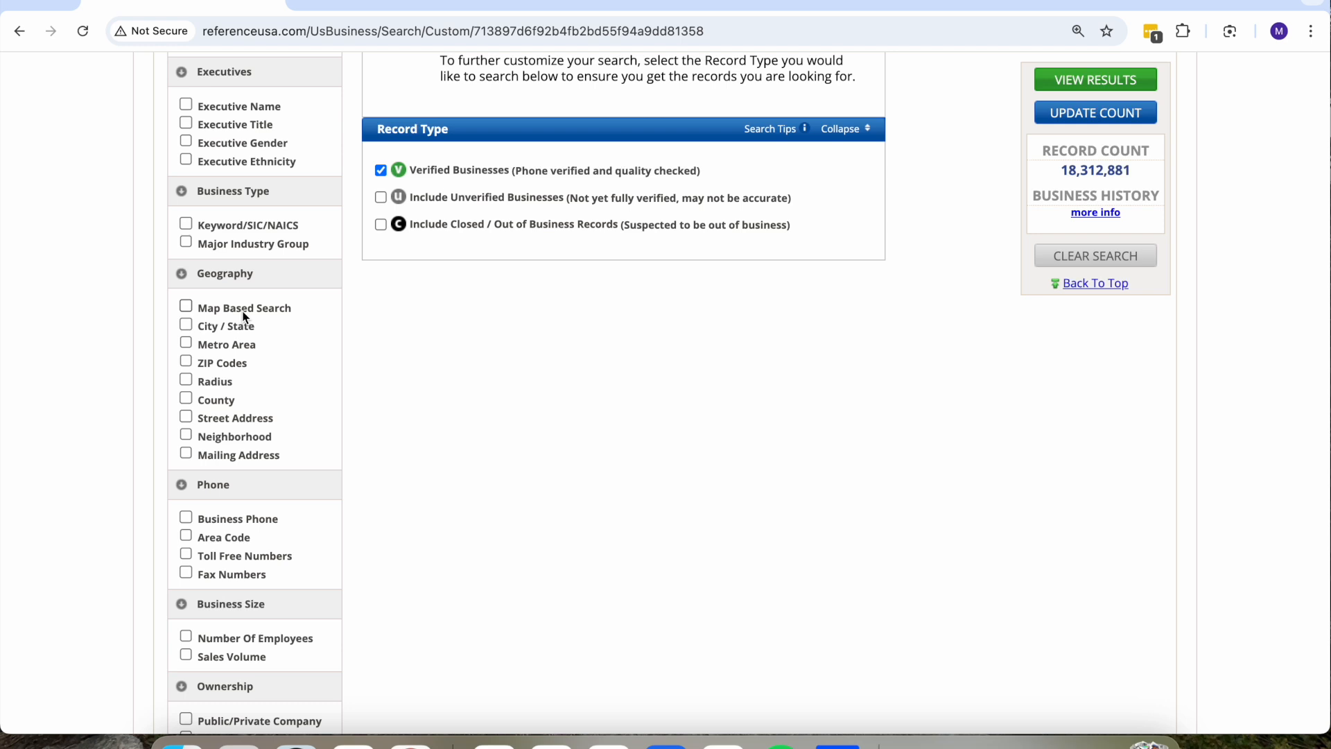
{"action": "left_click", "coordinate": [218, 403]}
{"action": "left_click", "coordinate": [453, 161]}
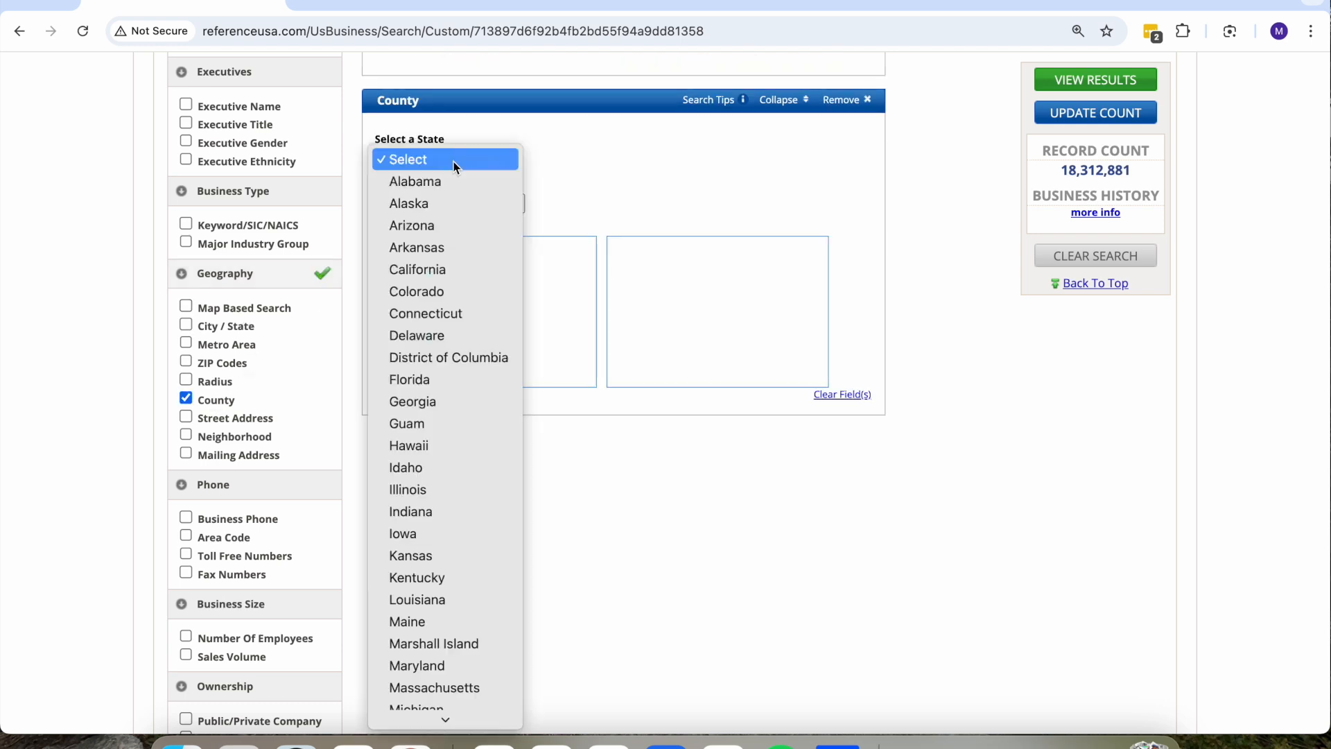
{"action": "scroll", "coordinate": [444, 318], "scroll_direction": "down", "scroll_amount": 6}
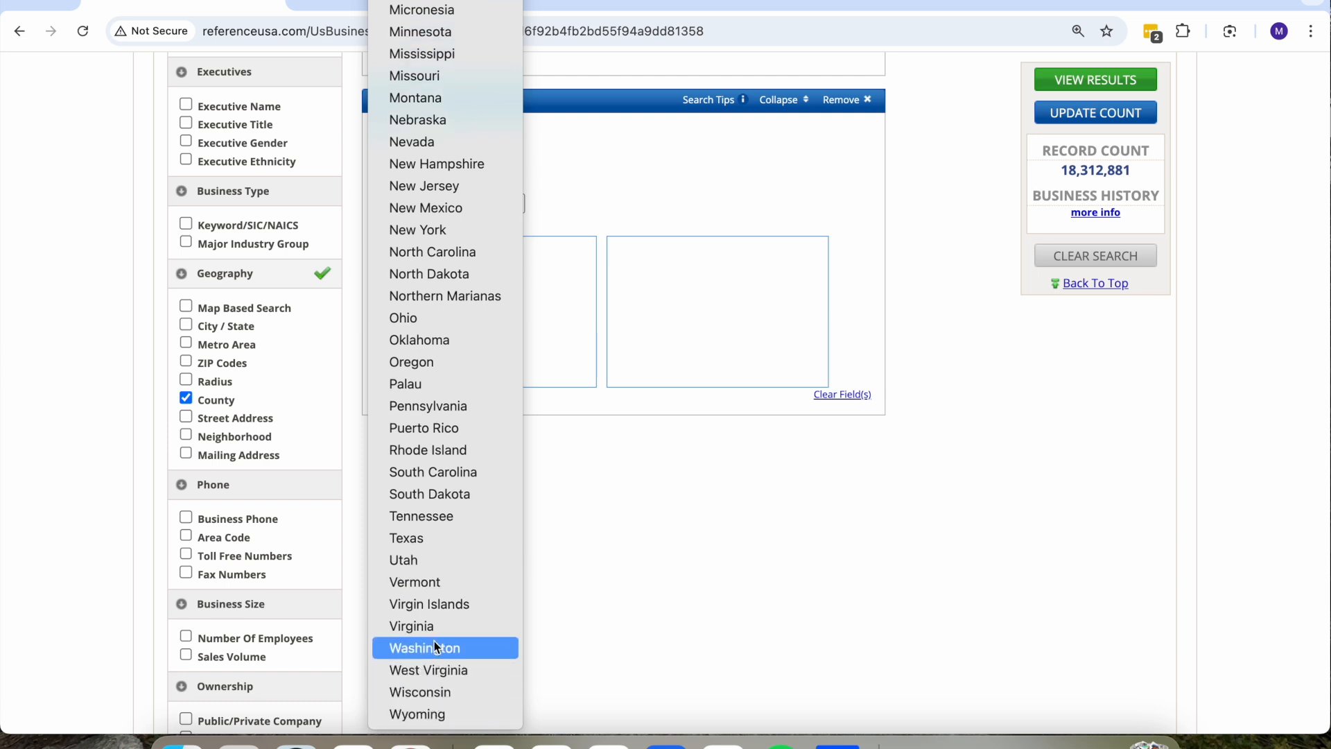
{"action": "left_click", "coordinate": [434, 642]}
{"action": "left_click", "coordinate": [441, 205]}
{"action": "type", "text": "sp"}
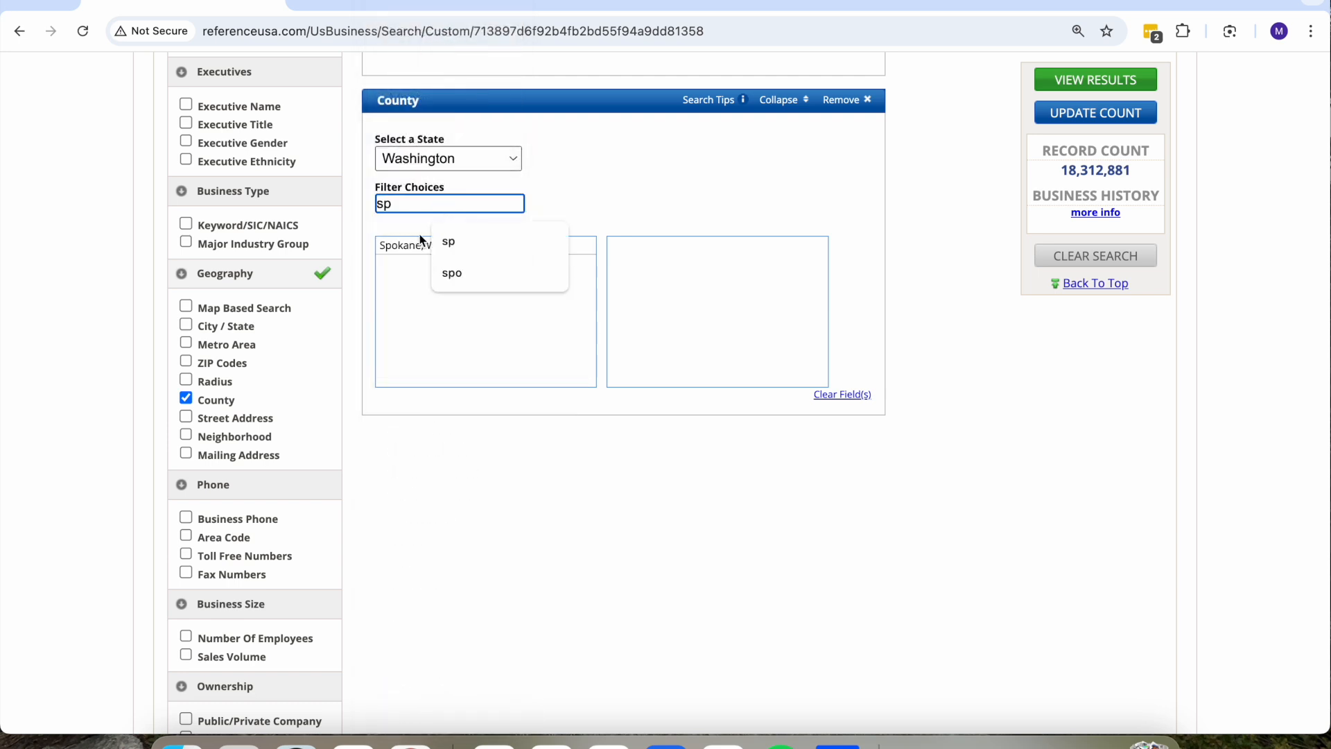
{"action": "left_click", "coordinate": [415, 245]}
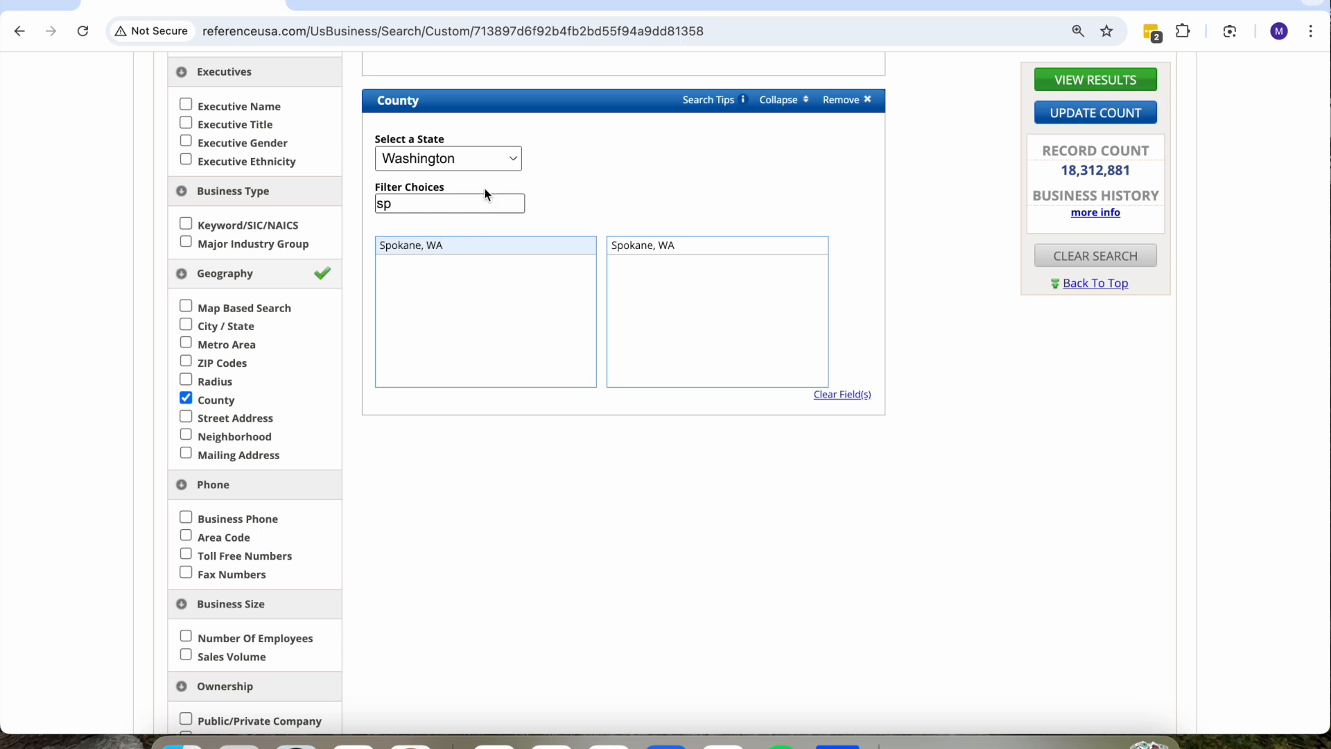
Add Kootenai, ID to the selected counties by choosing Idaho and filtering its choices by "k".
{"action": "left_click", "coordinate": [469, 167]}
{"action": "scroll", "coordinate": [468, 168], "scroll_direction": "up", "scroll_amount": 10}
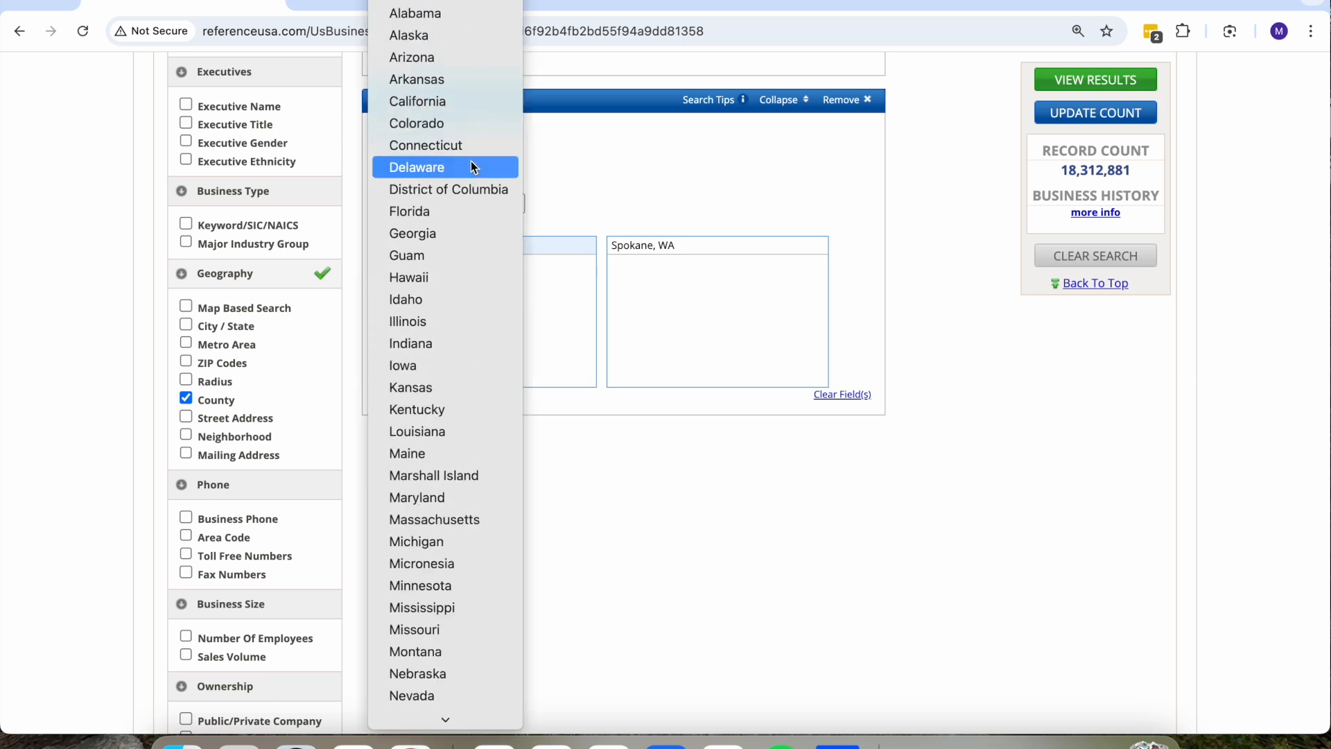
{"action": "left_click", "coordinate": [430, 299]}
{"action": "left_click", "coordinate": [423, 207]}
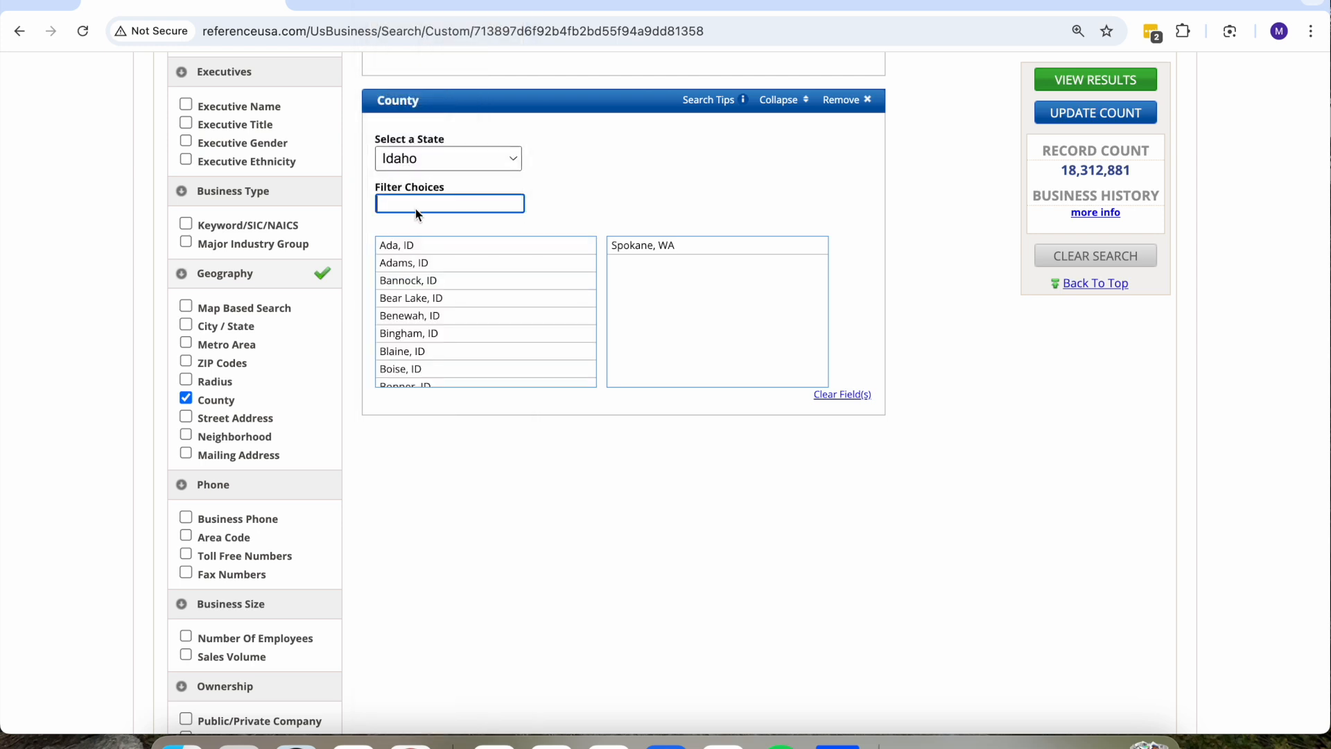
{"action": "type", "text": "k"}
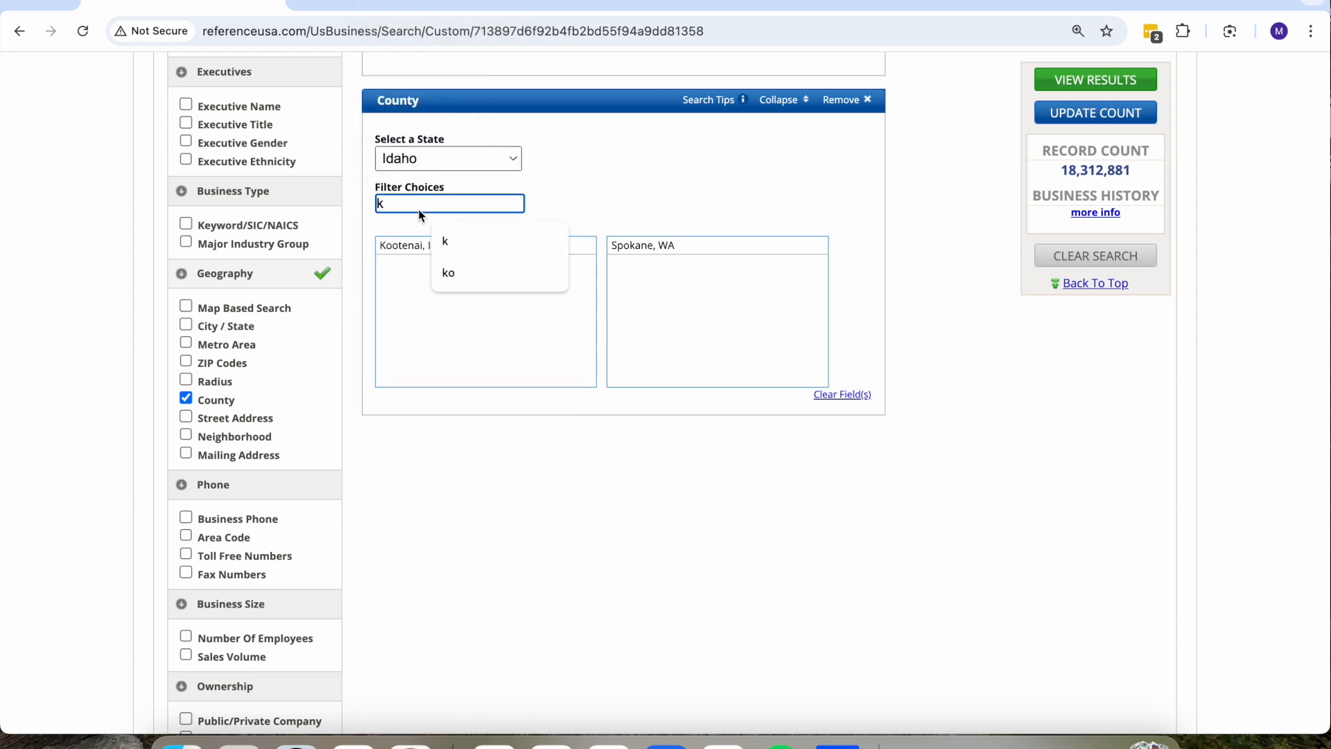
{"action": "left_click", "coordinate": [388, 247]}
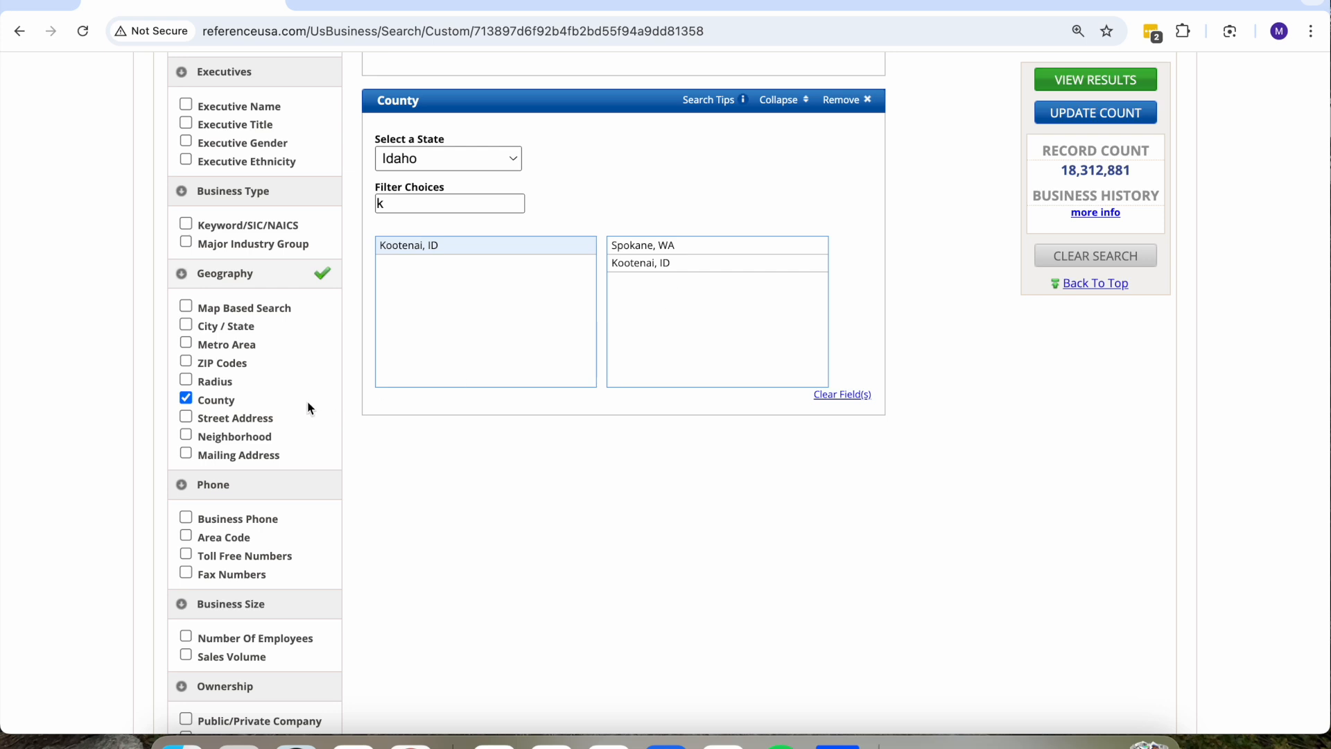
Add a Major Industry Group criterion, select all of Construction (15-17), and expand its subgroups.
{"action": "scroll", "coordinate": [305, 407], "scroll_direction": "up", "scroll_amount": 1}
{"action": "scroll", "coordinate": [302, 407], "scroll_direction": "up", "scroll_amount": 3}
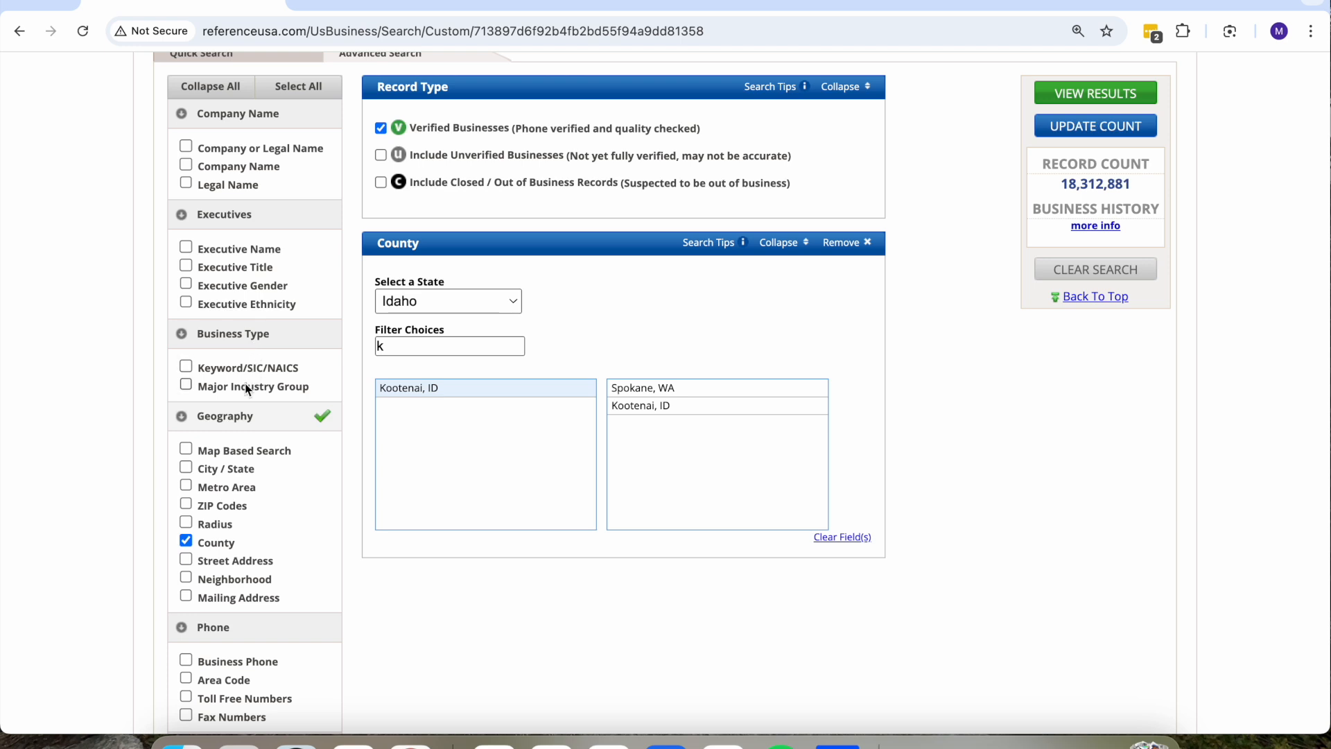
{"action": "left_click", "coordinate": [208, 390]}
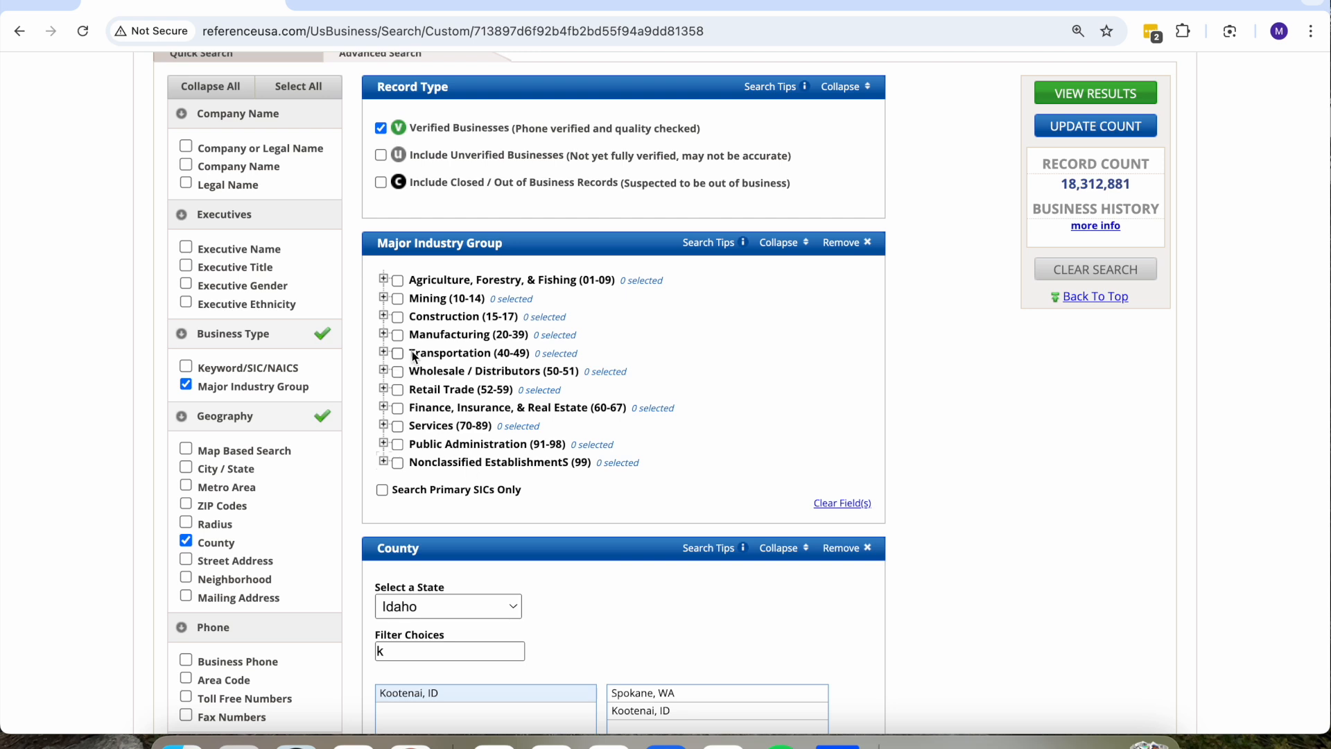
{"action": "left_click", "coordinate": [398, 317]}
{"action": "left_click", "coordinate": [383, 315]}
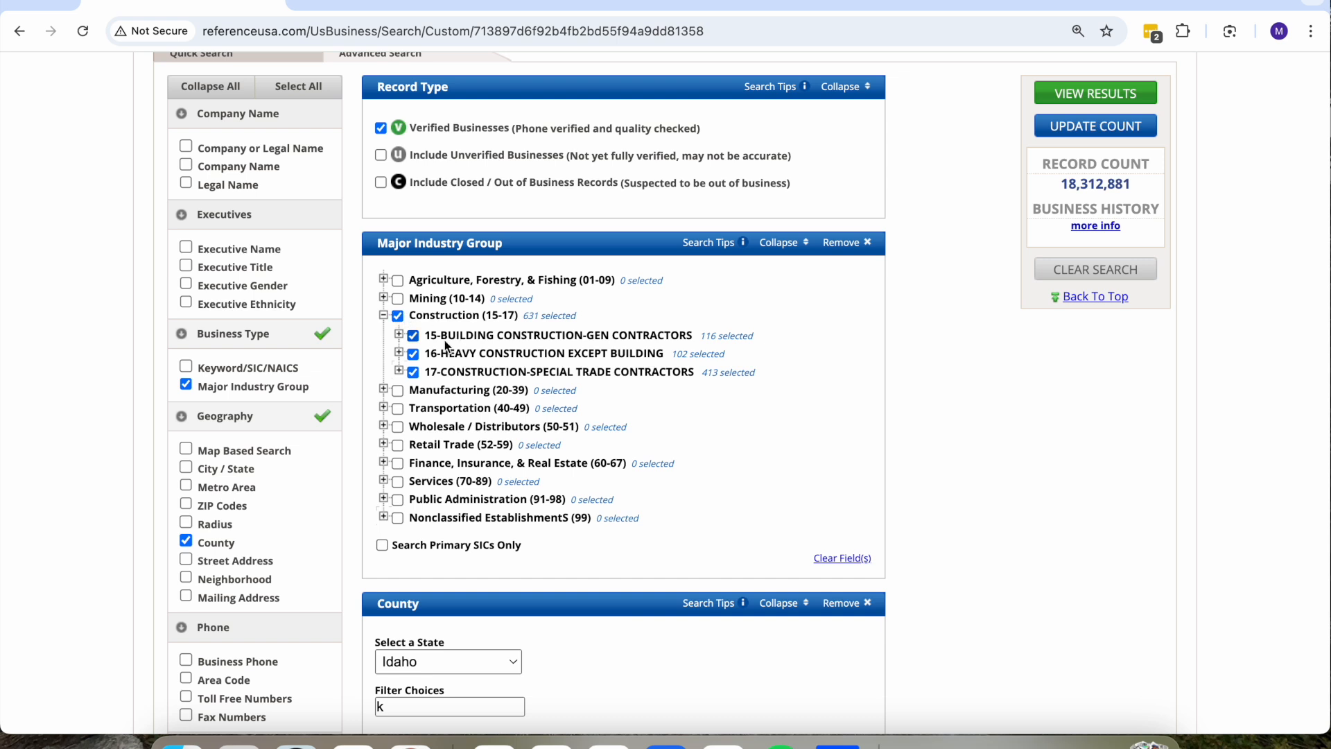
Exclude 1622 Bridge Tunnel & Elevated Highway and 1611 Highway & Street Construction from the heavy construction group, and collapse that group.
{"action": "left_click", "coordinate": [399, 354]}
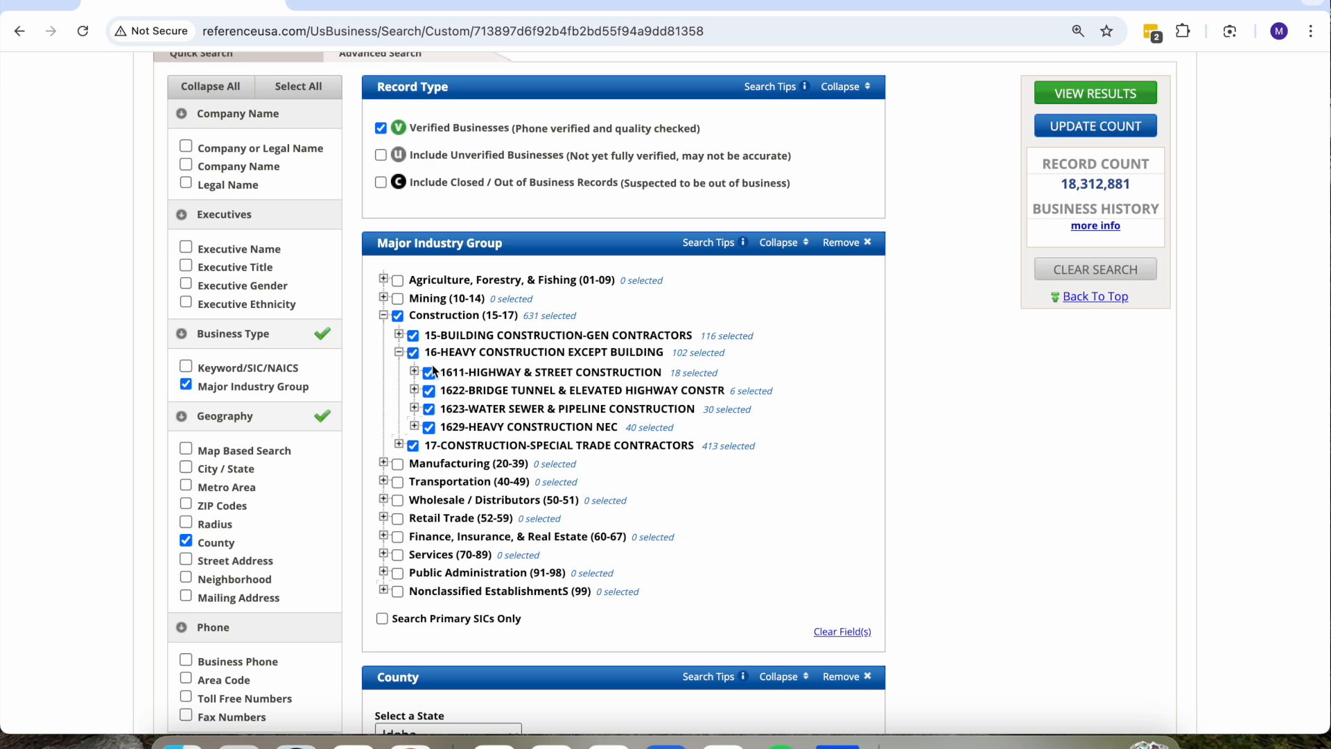
{"action": "left_click", "coordinate": [428, 390]}
{"action": "left_click", "coordinate": [413, 372]}
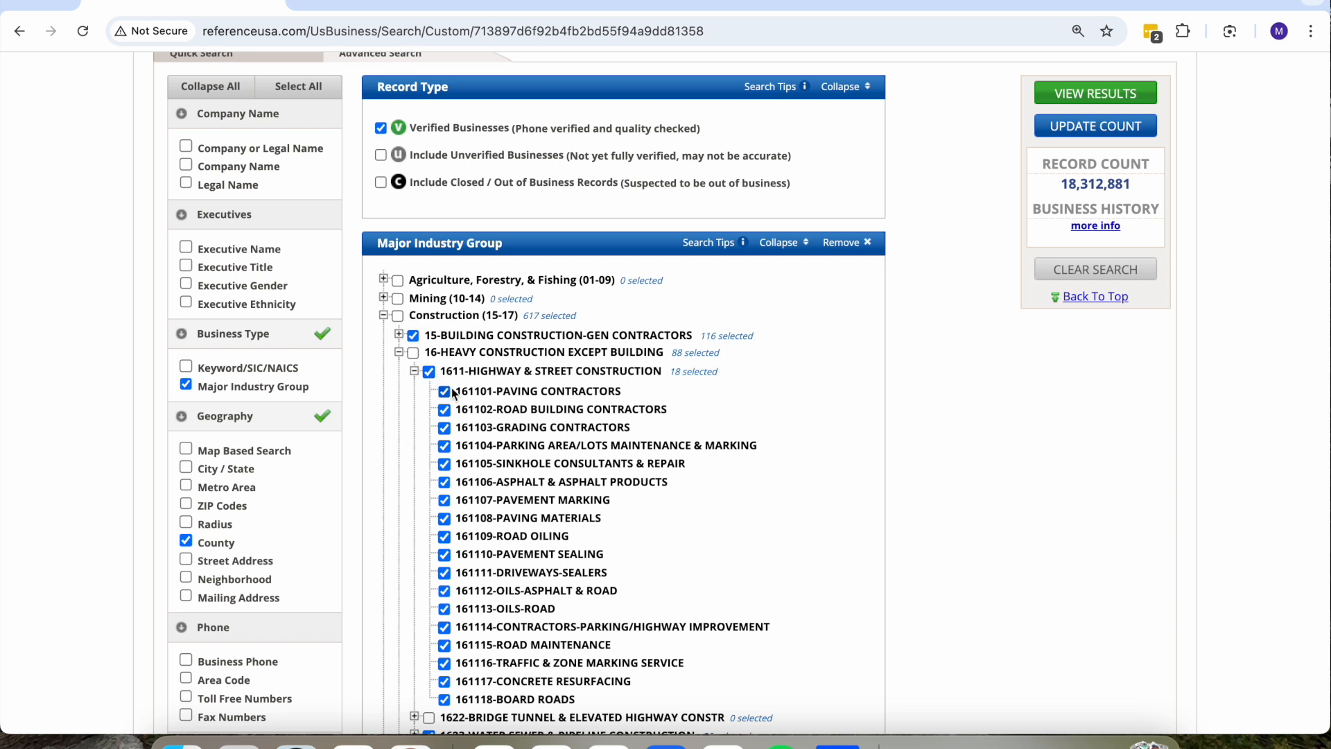
{"action": "left_click", "coordinate": [424, 369]}
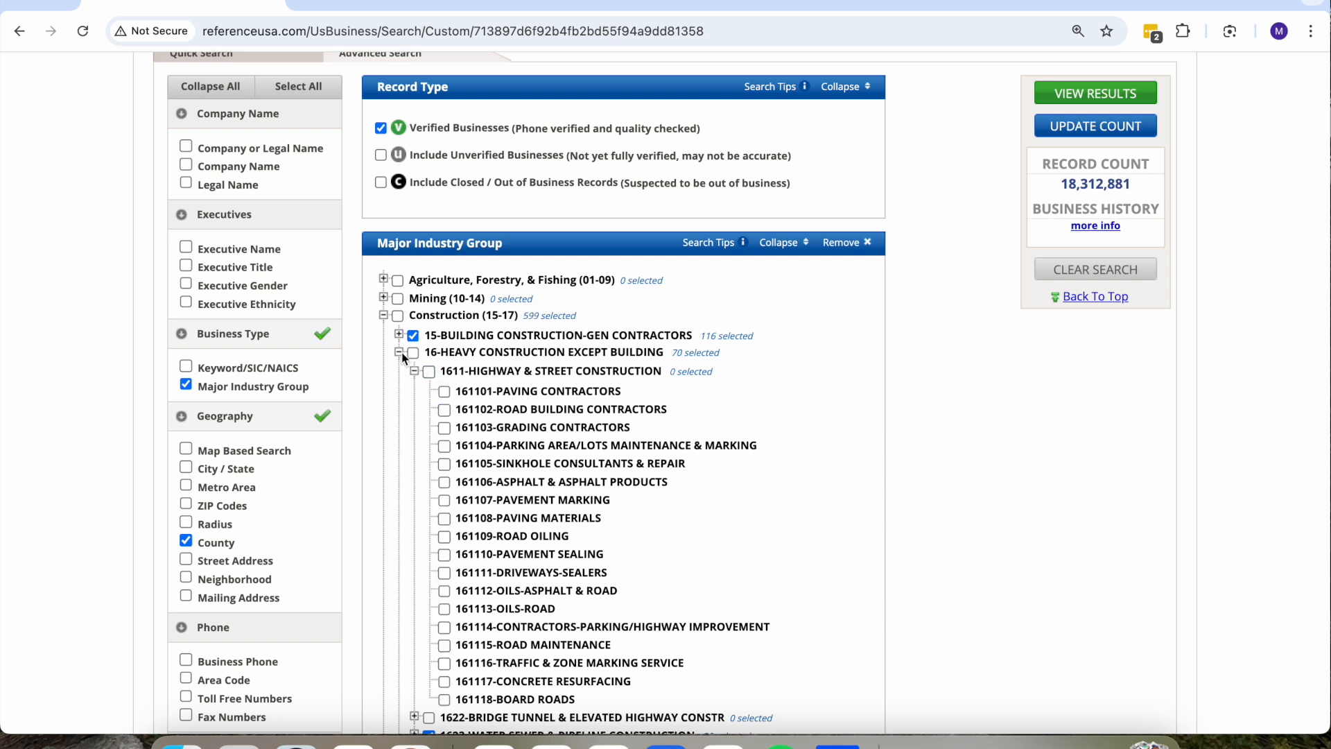
{"action": "left_click", "coordinate": [400, 352]}
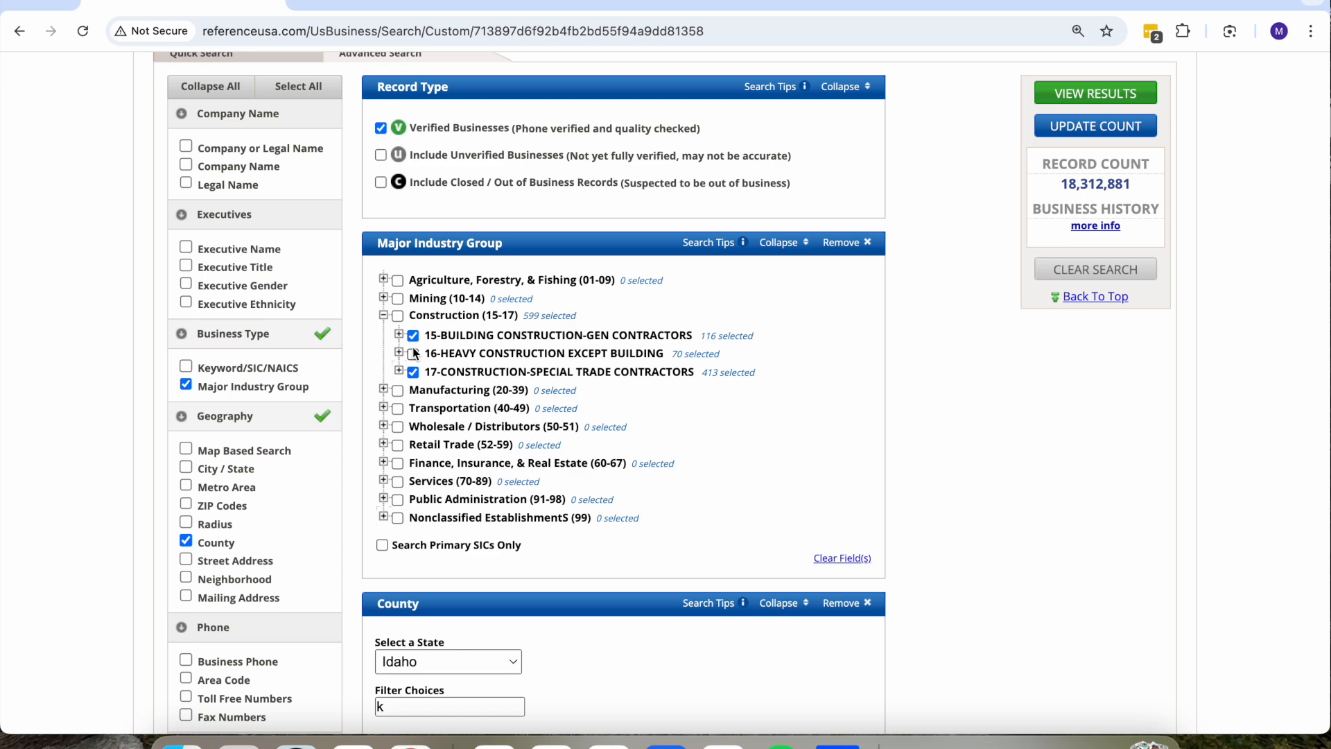
Run the search and view the businesses matching the selected counties and construction categories.
{"action": "scroll", "coordinate": [981, 255], "scroll_direction": "down", "scroll_amount": 1}
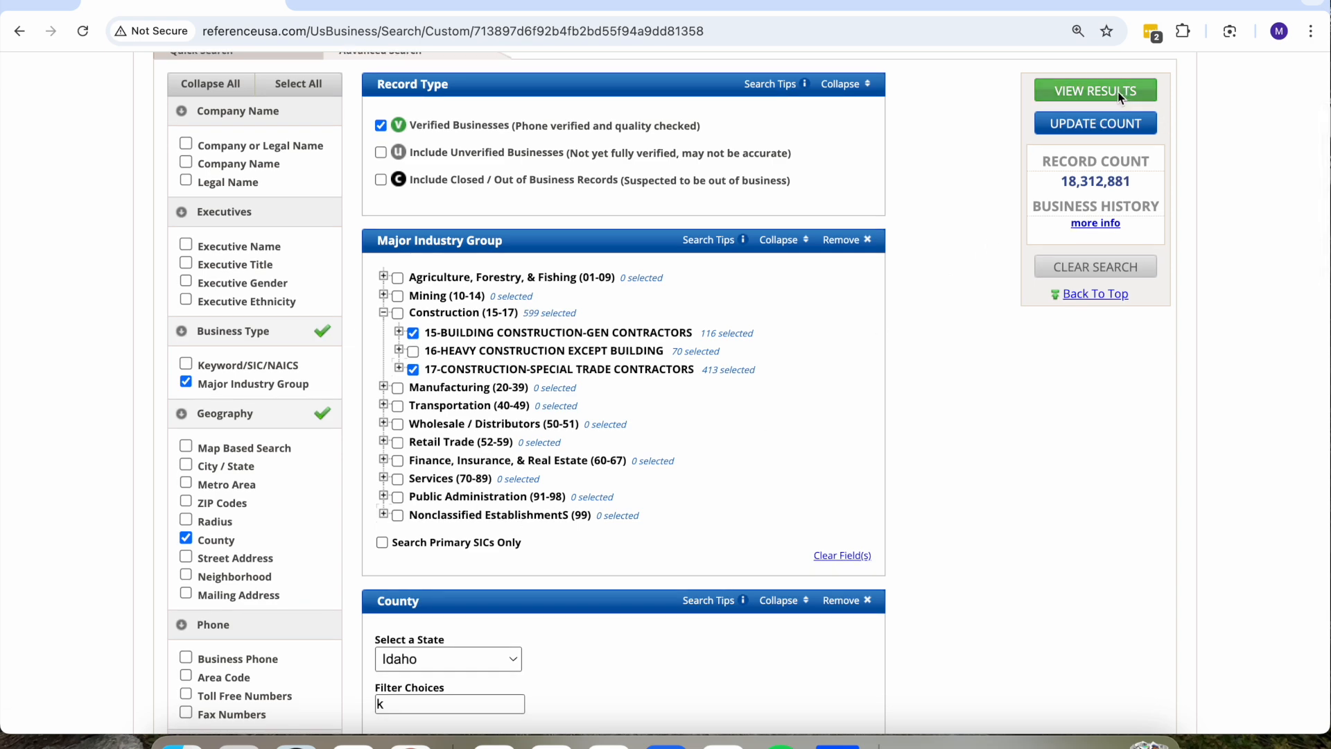
{"action": "left_click", "coordinate": [1117, 91]}
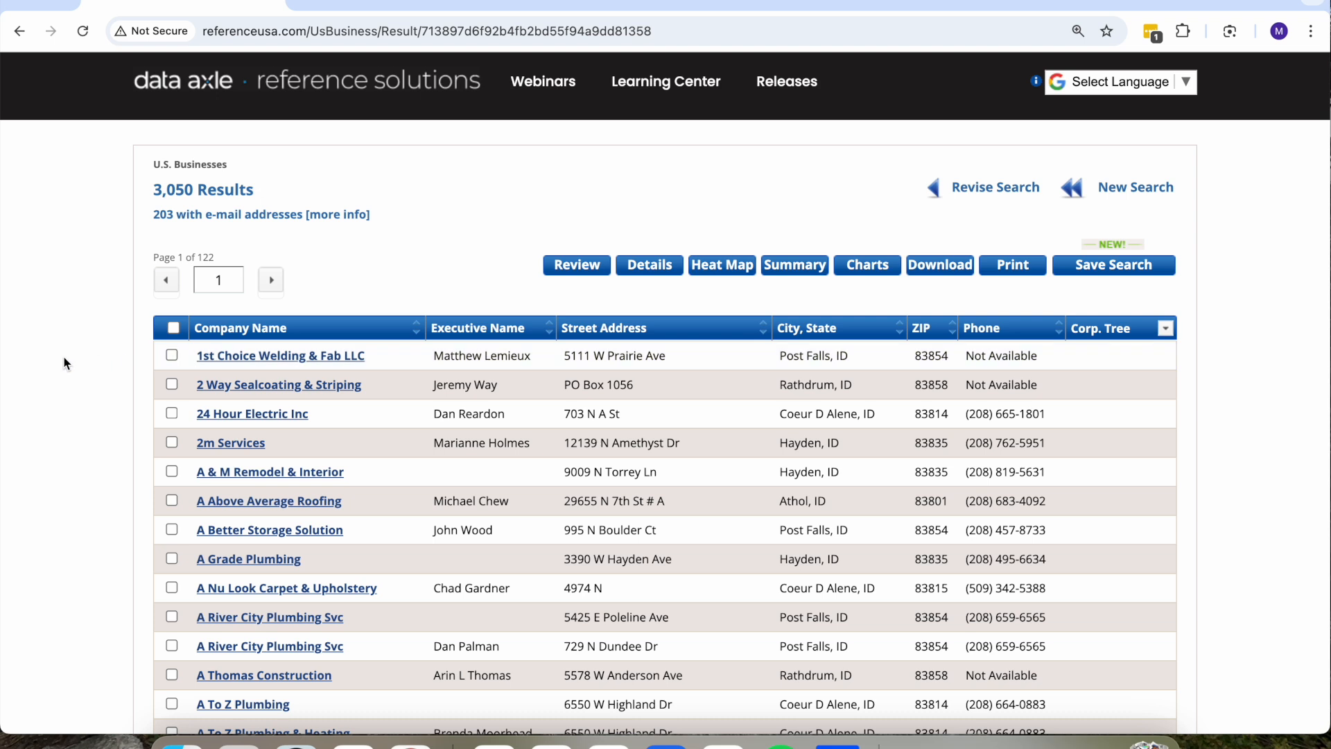
{"action": "scroll", "coordinate": [64, 363], "scroll_direction": "down", "scroll_amount": 1}
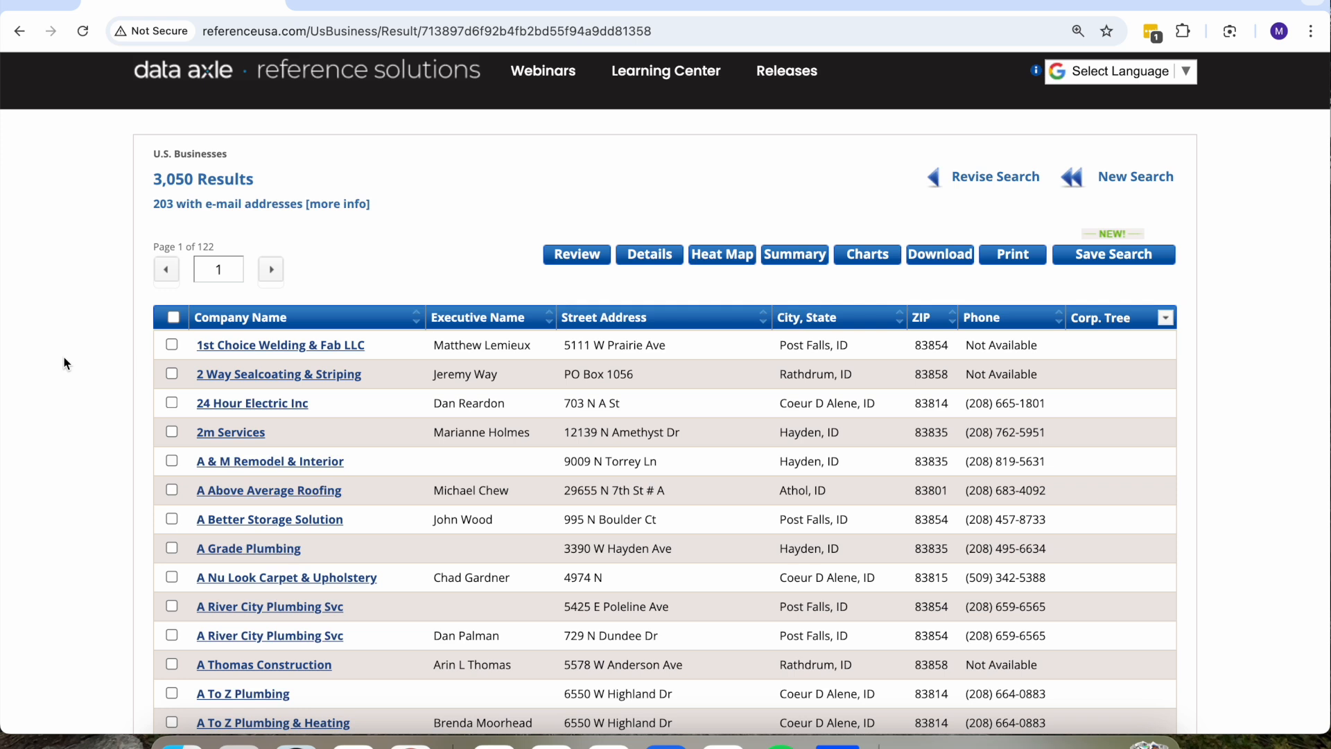
{"action": "scroll", "coordinate": [65, 363], "scroll_direction": "down", "scroll_amount": 1}
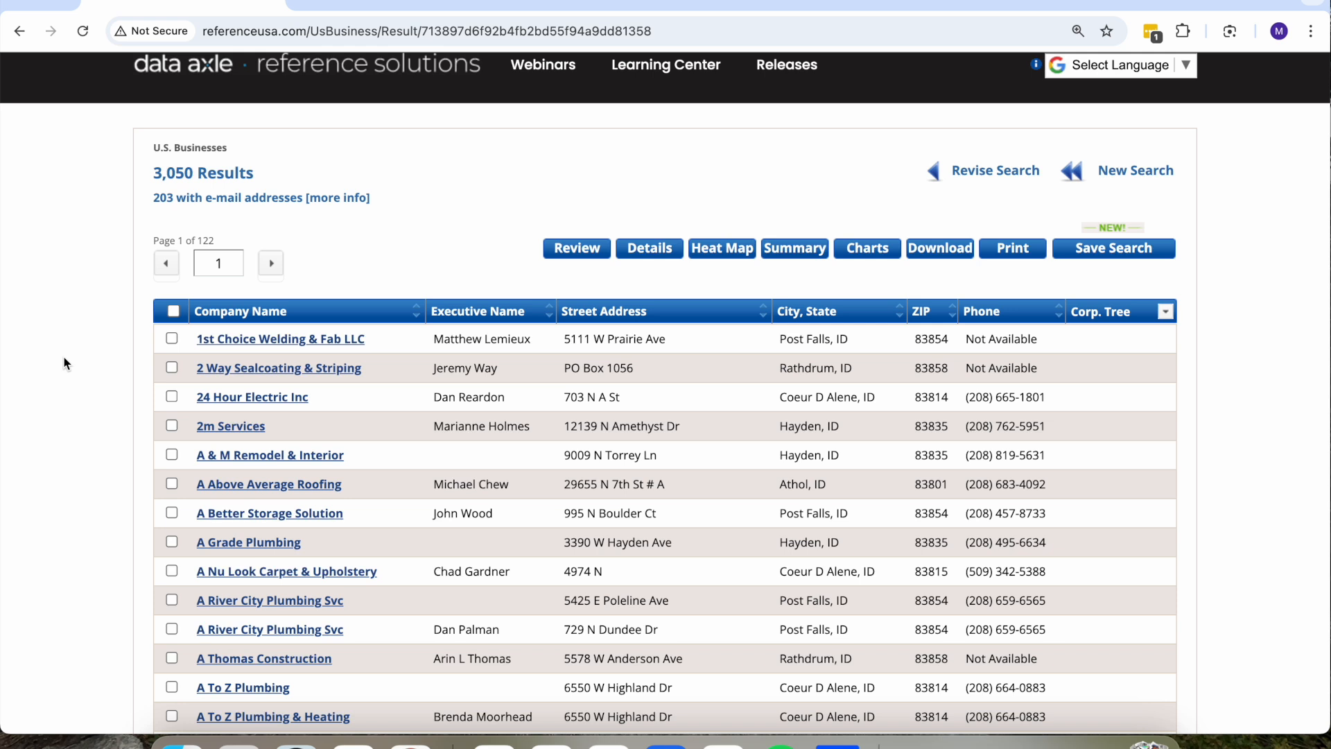
Replace the Corp. Tree column in the results table with Sales and look through the listed businesses.
{"action": "left_click", "coordinate": [1165, 313]}
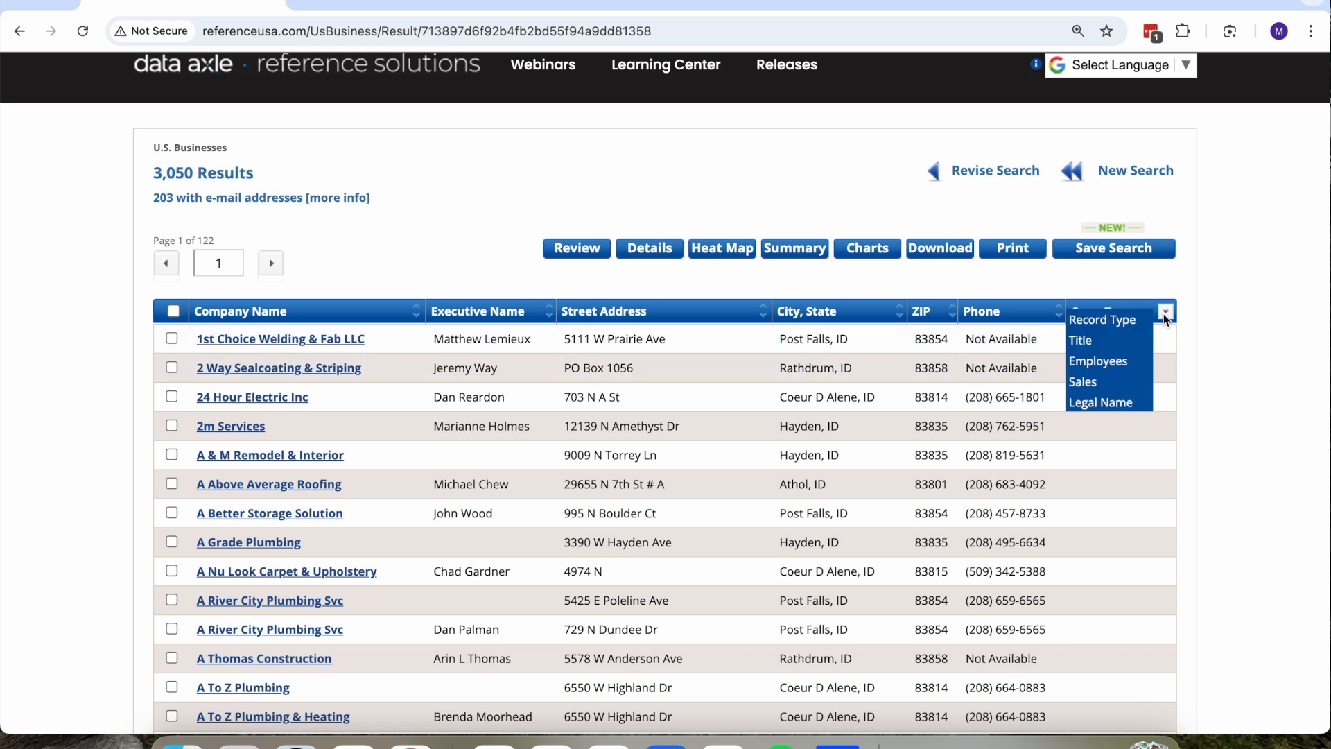
{"action": "left_click", "coordinate": [1095, 383]}
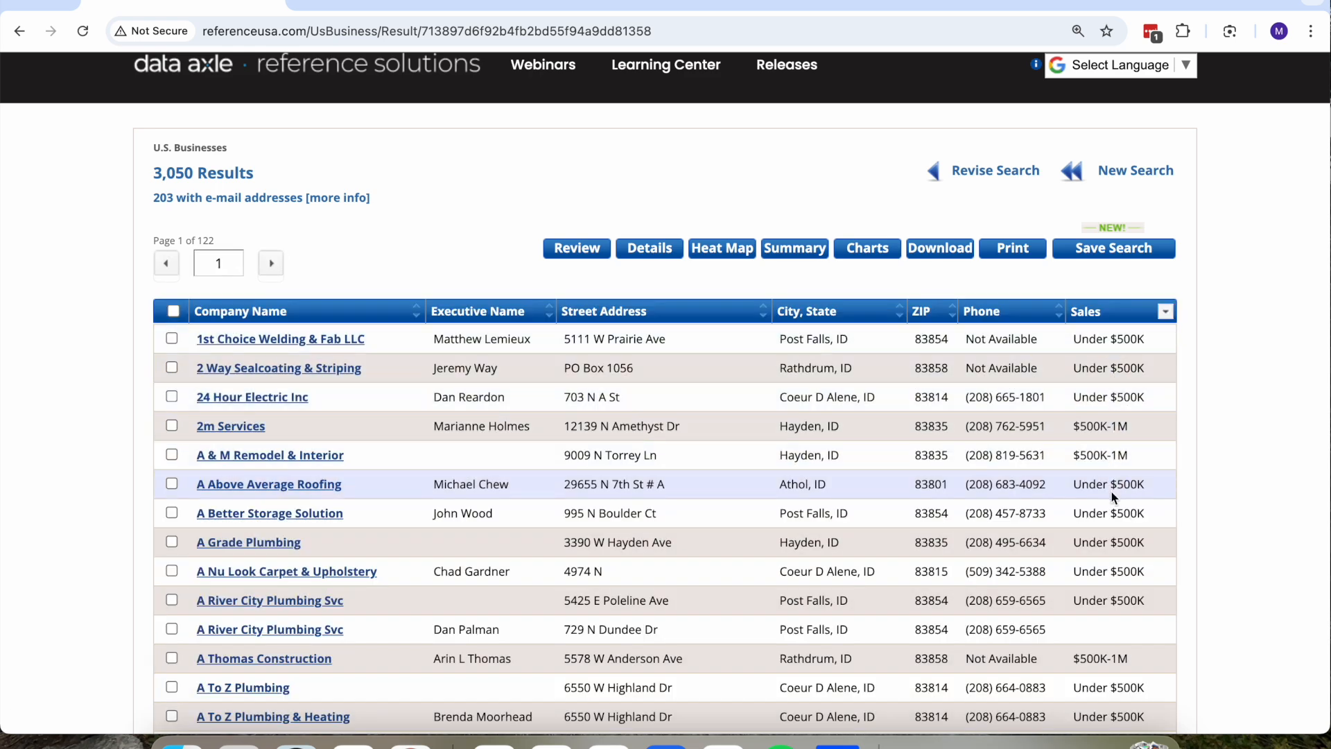
{"action": "scroll", "coordinate": [1112, 492], "scroll_direction": "down", "scroll_amount": 1}
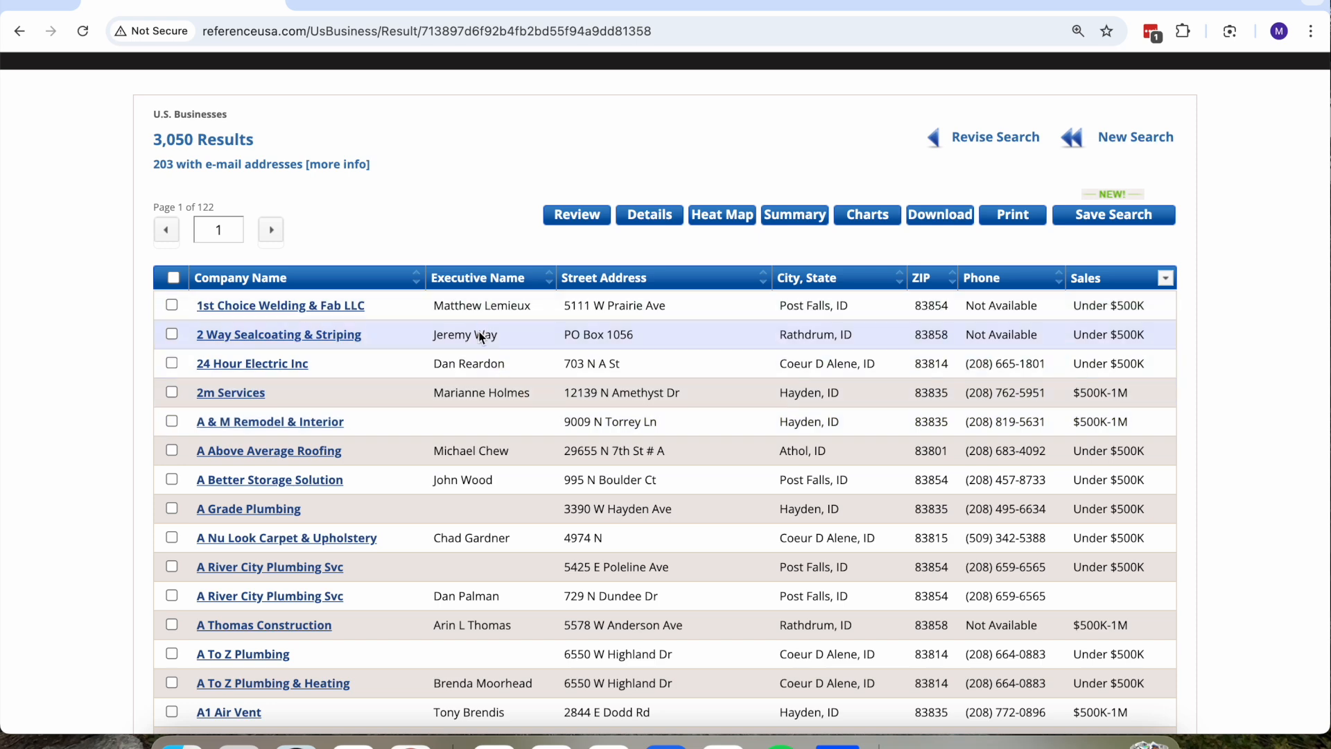
{"action": "scroll", "coordinate": [476, 395], "scroll_direction": "down", "scroll_amount": 2}
{"action": "scroll", "coordinate": [478, 405], "scroll_direction": "down", "scroll_amount": 2}
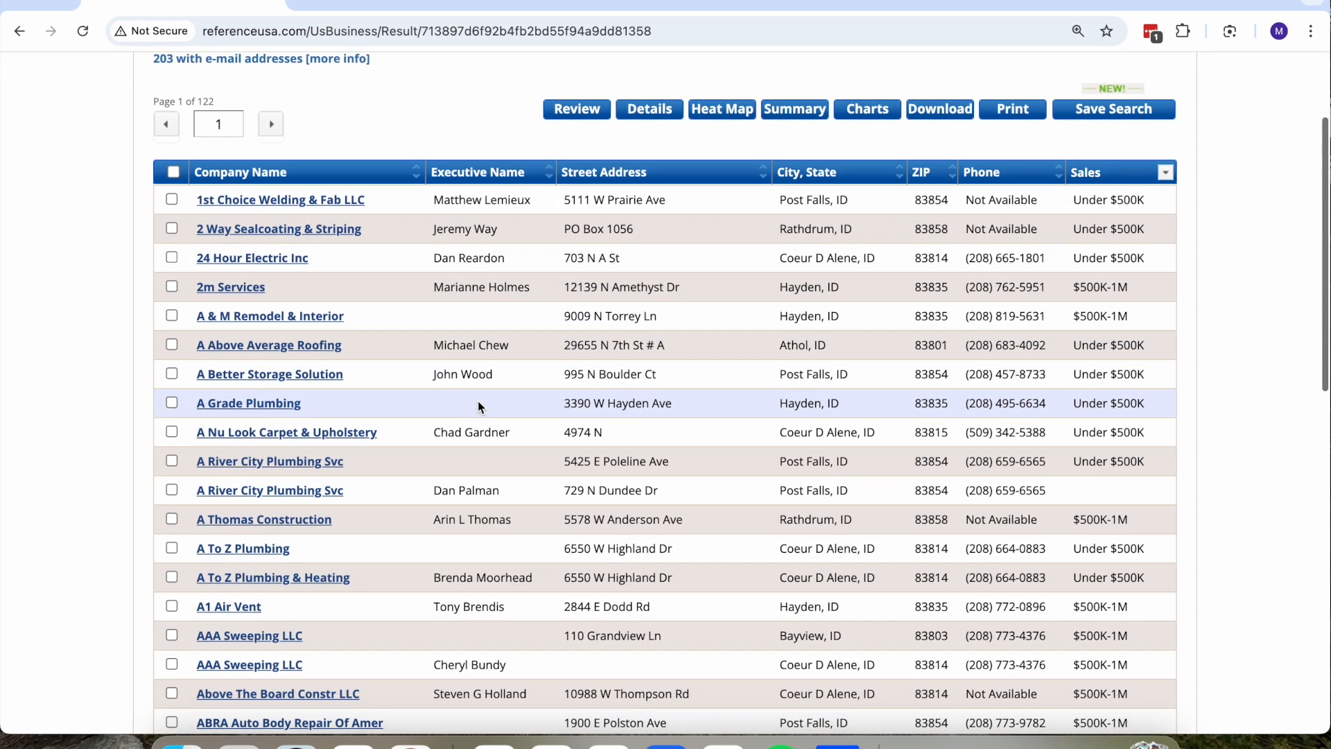
Return from the results to the advanced search criteria for revision.
{"action": "scroll", "coordinate": [478, 405], "scroll_direction": "up", "scroll_amount": 3}
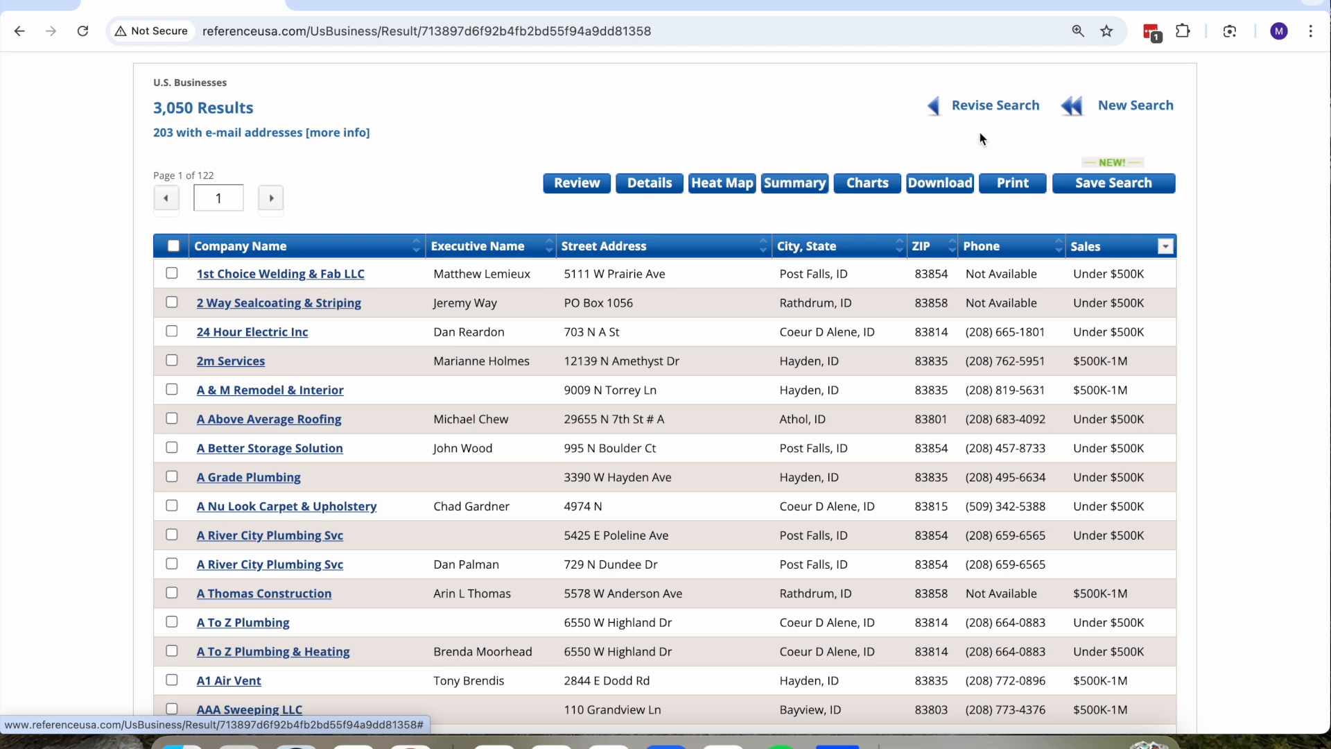
{"action": "left_click", "coordinate": [1005, 105]}
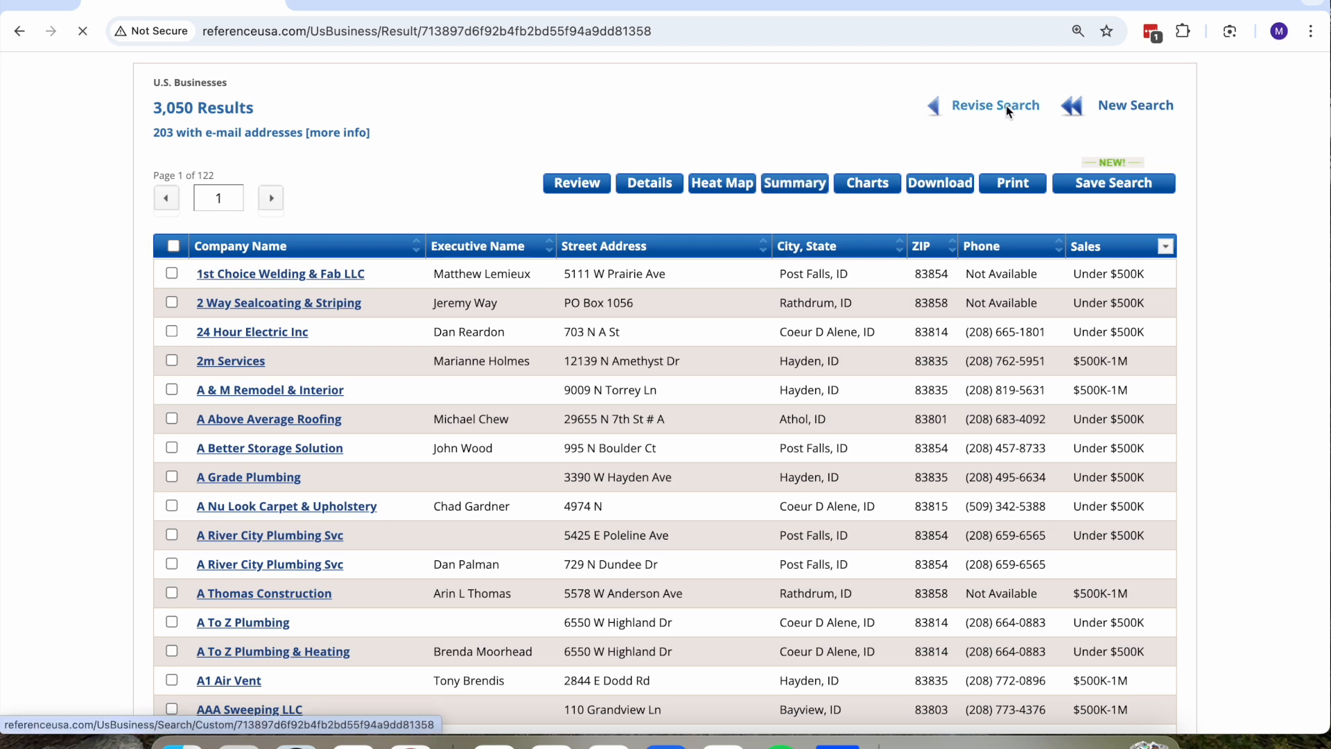
{"action": "scroll", "coordinate": [66, 357], "scroll_direction": "down", "scroll_amount": 5}
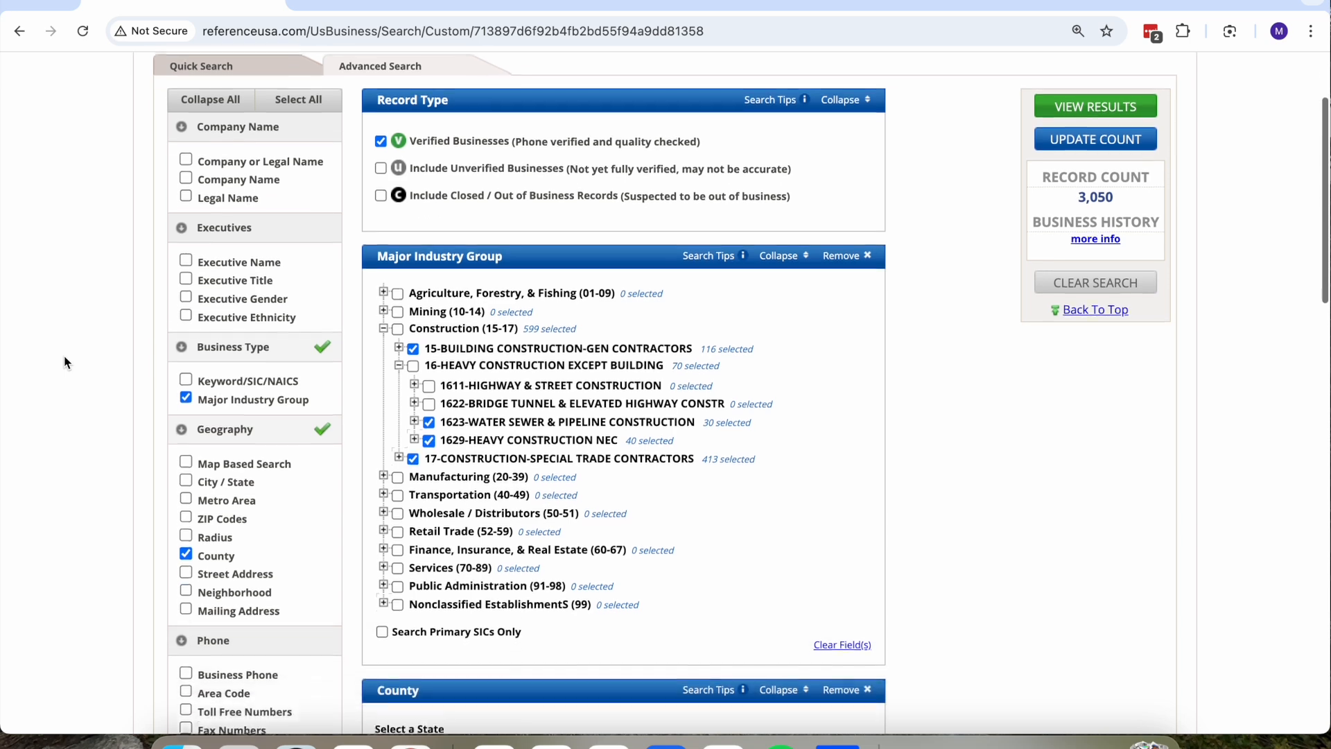
Add the Headquarter/Branch ownership criterion limited to Headquarter and Single Location, and view the results of the revised search.
{"action": "scroll", "coordinate": [65, 356], "scroll_direction": "down", "scroll_amount": 3}
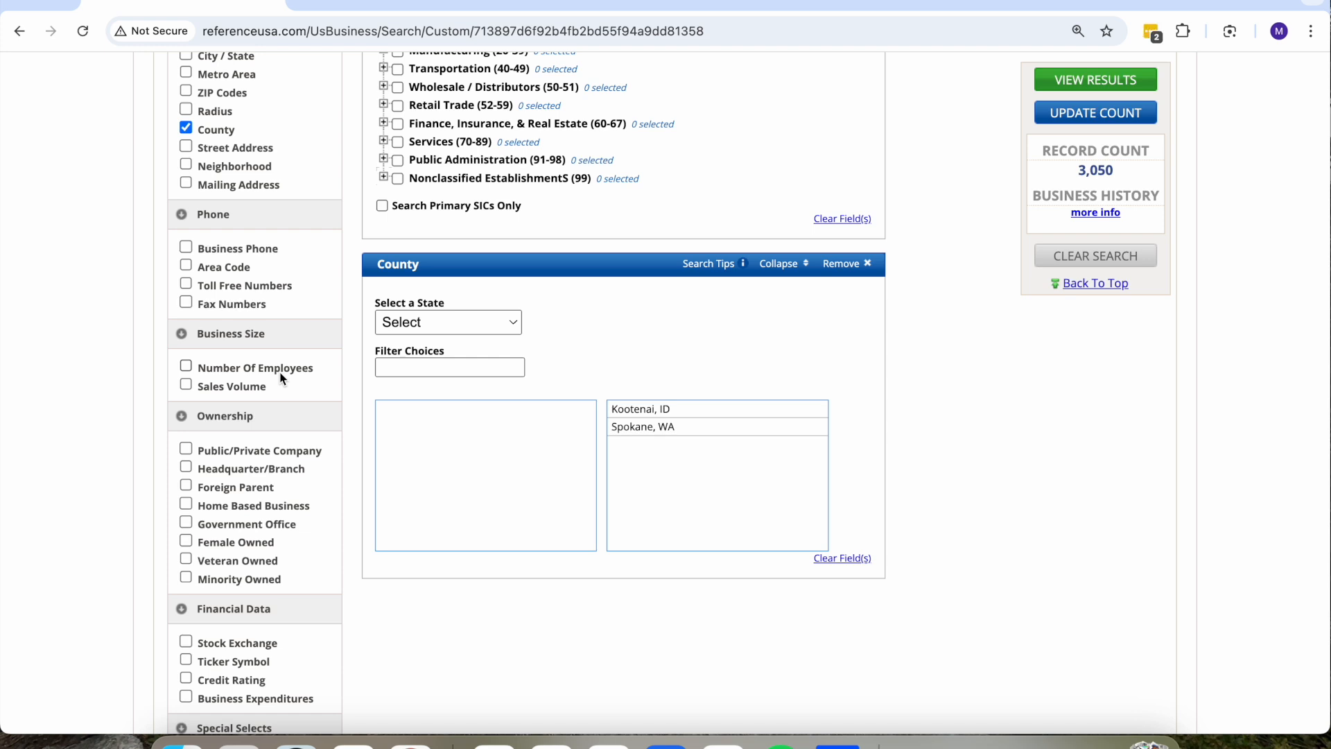
{"action": "scroll", "coordinate": [282, 378], "scroll_direction": "down", "scroll_amount": 1}
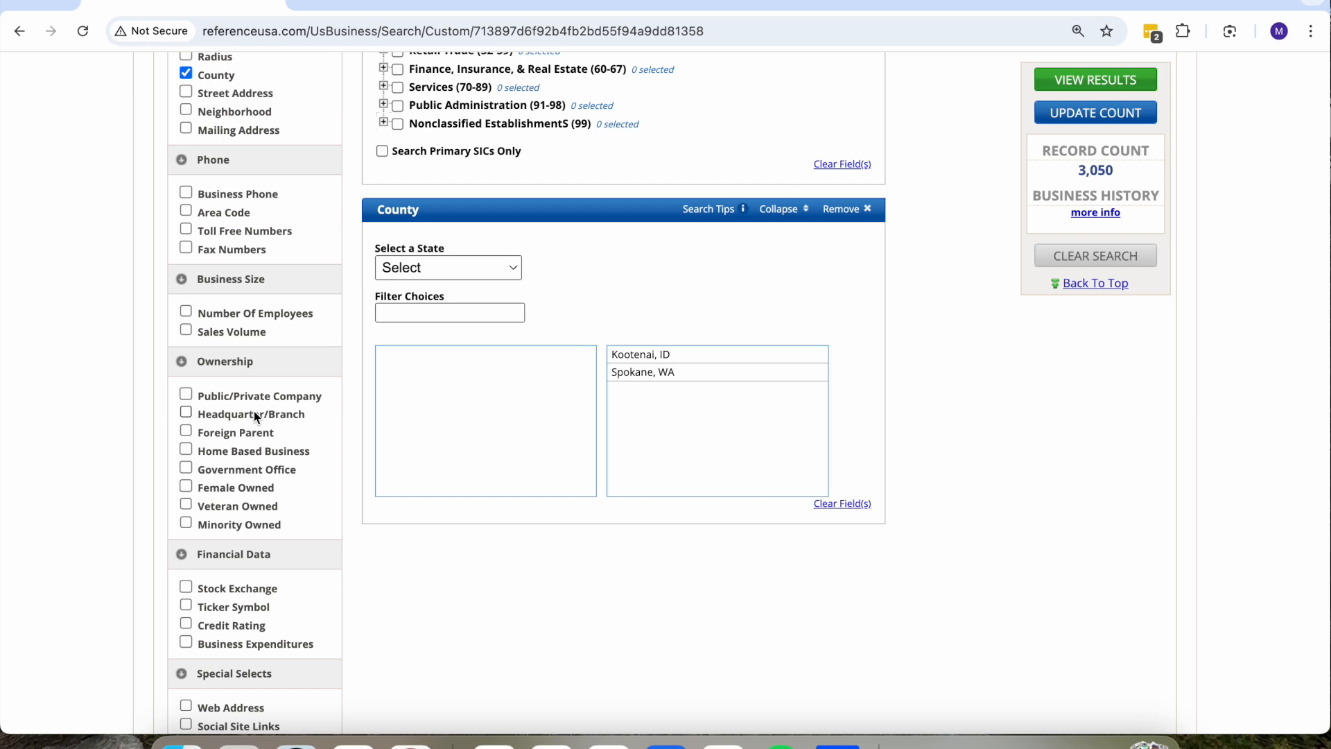
{"action": "left_click", "coordinate": [226, 413]}
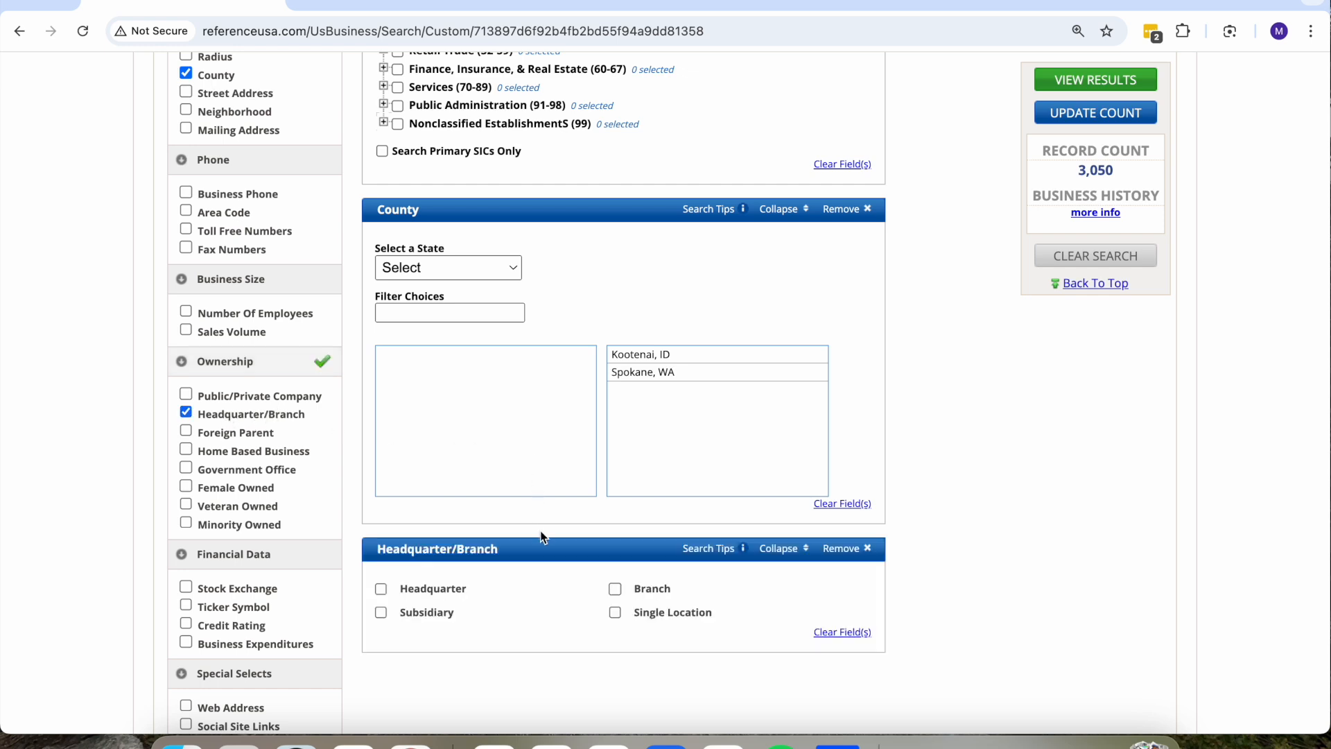
{"action": "scroll", "coordinate": [541, 534], "scroll_direction": "down", "scroll_amount": 1}
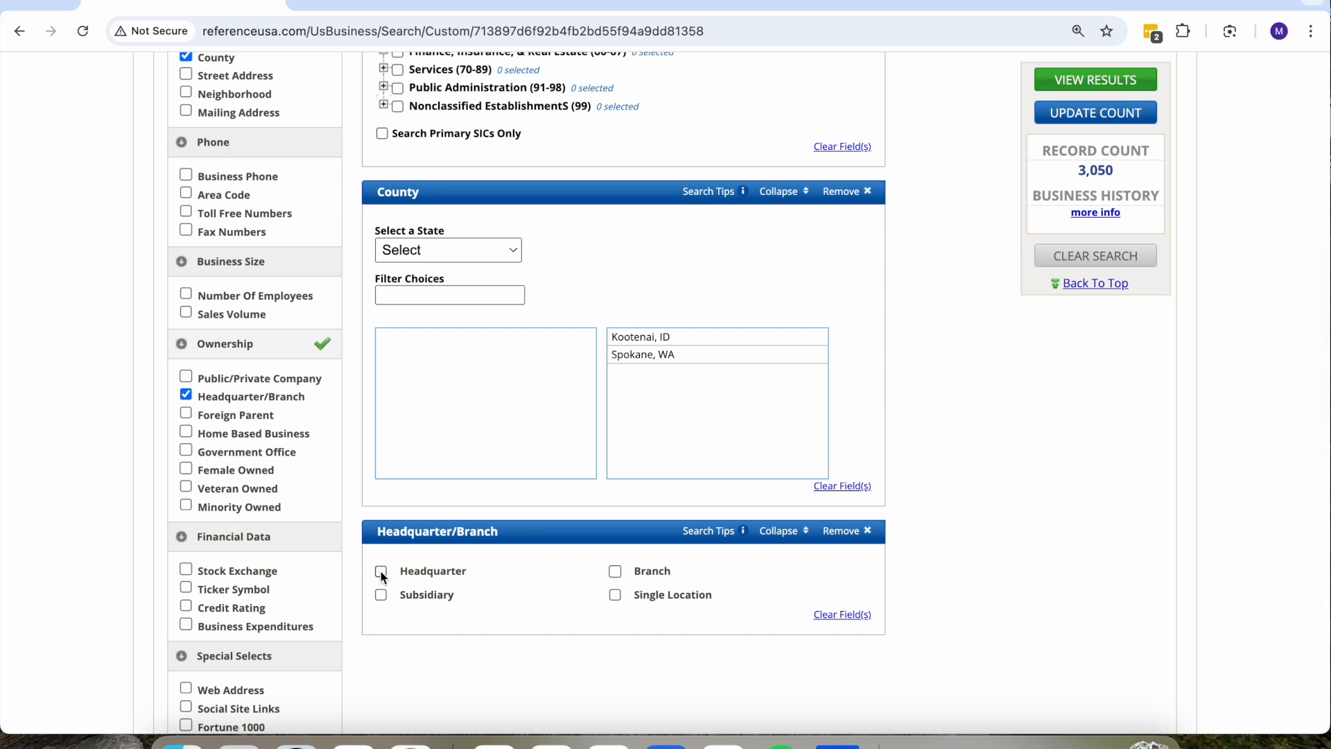
{"action": "left_click", "coordinate": [381, 576]}
{"action": "left_click", "coordinate": [616, 597]}
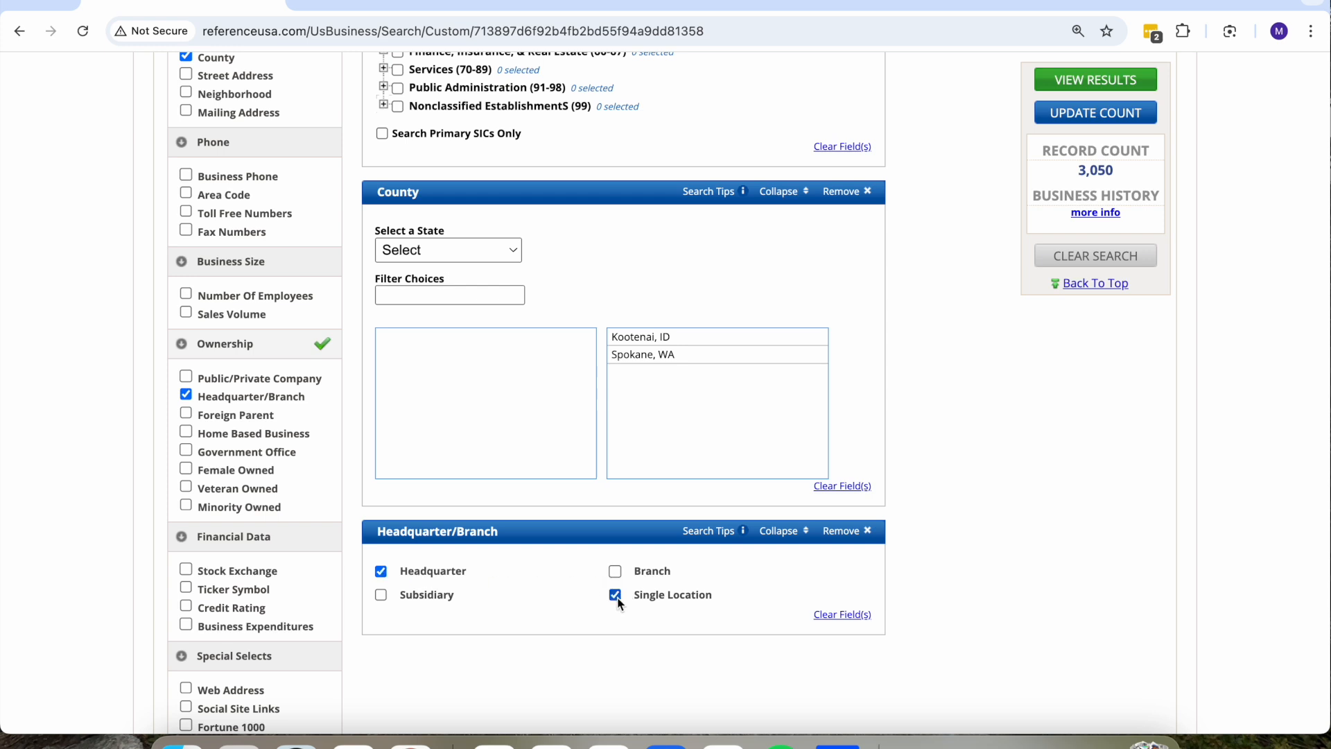
{"action": "left_click", "coordinate": [1106, 82]}
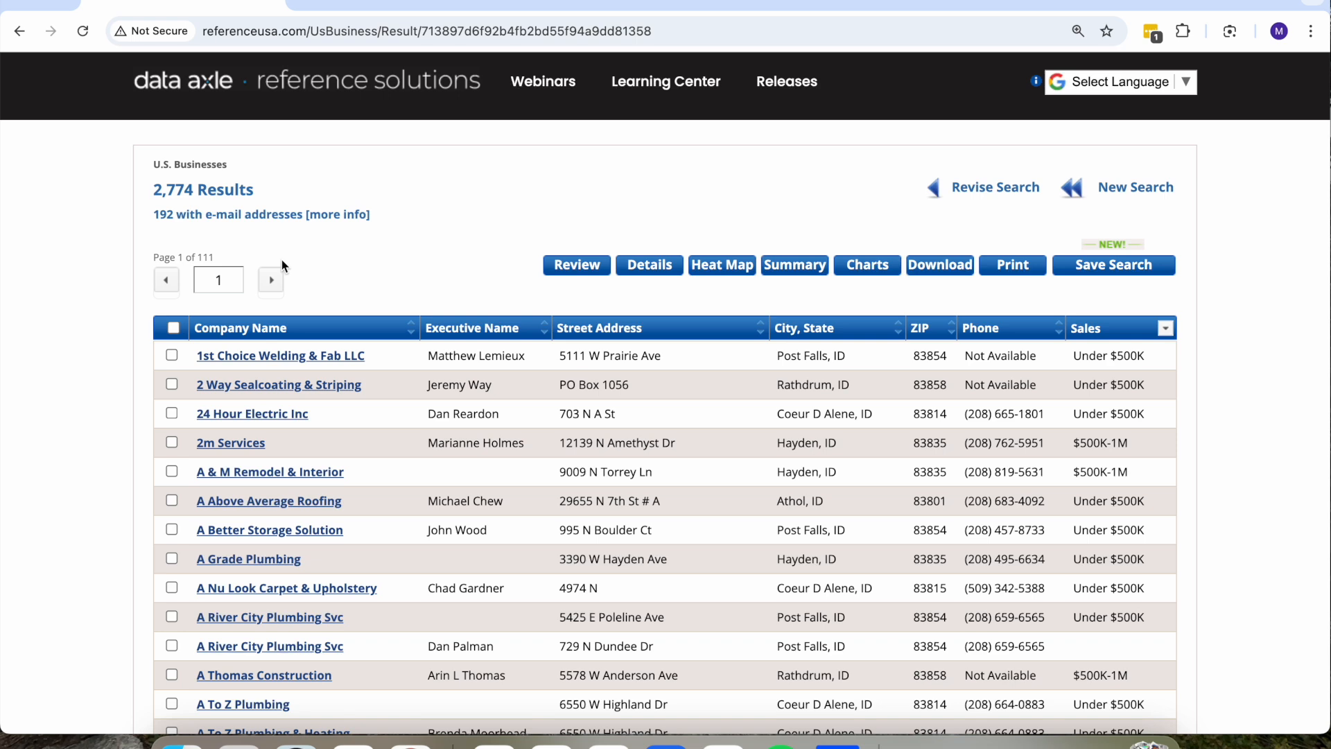
{"action": "key", "text": "super+shift+5"}
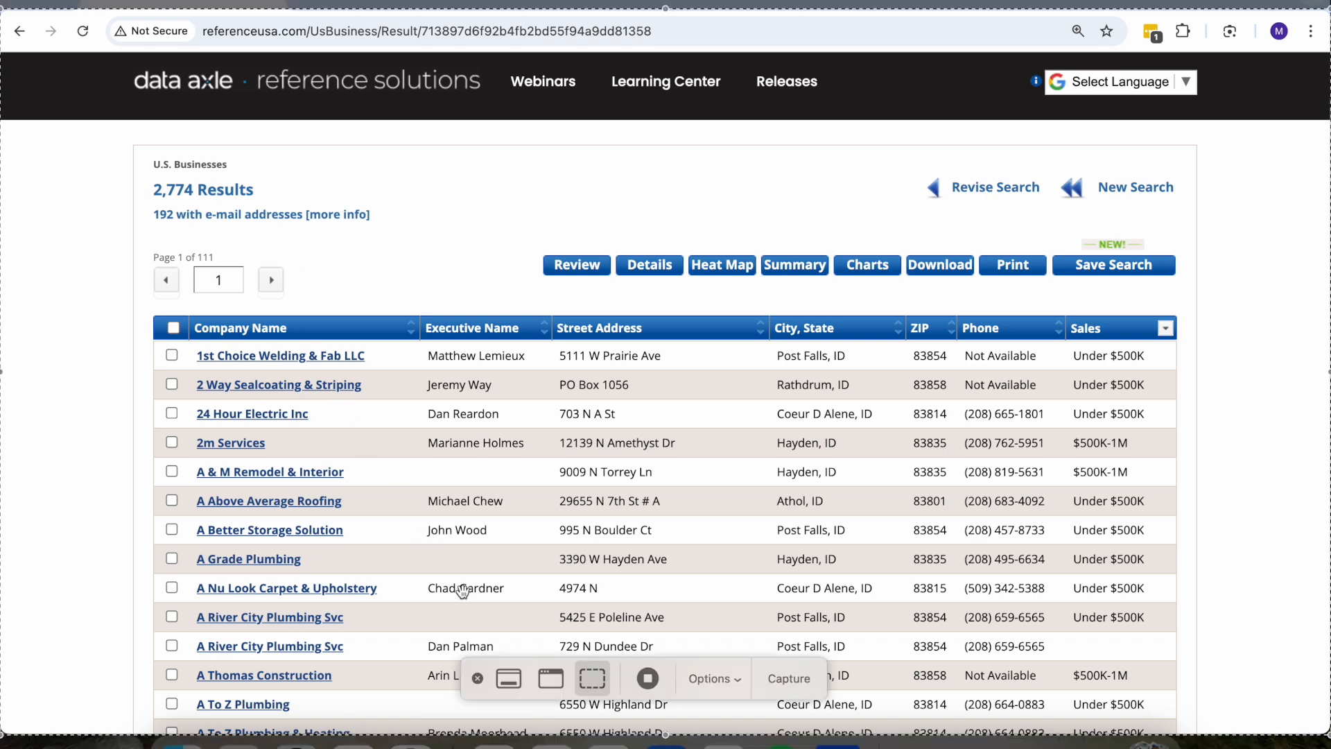